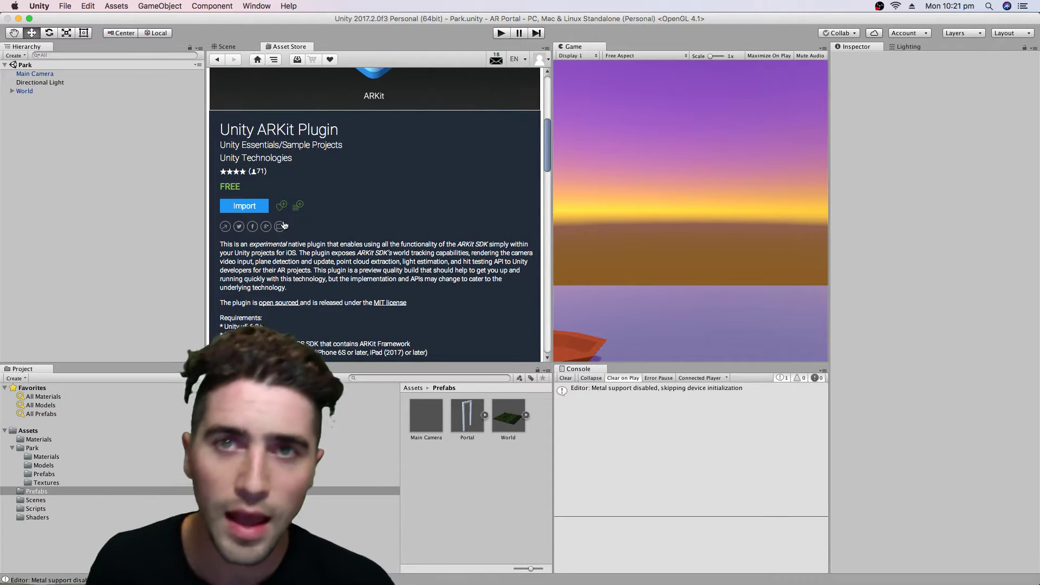
# - Import the full Unity ARKit Plugin package from the Asset Store, accepting the complete-project prompt
pyautogui.click(261, 209)
pyautogui.click(418, 240)
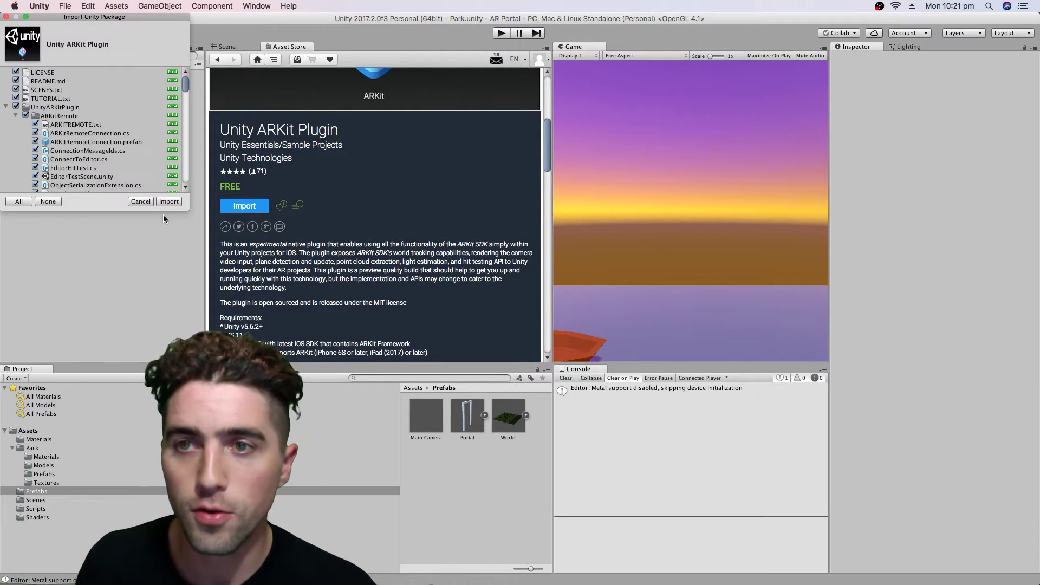
pyautogui.click(165, 200)
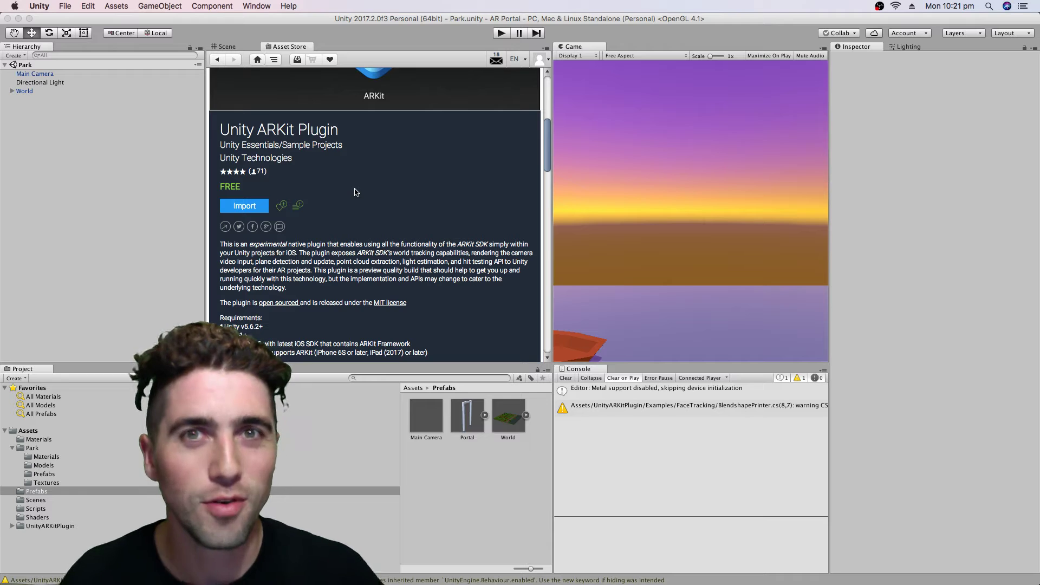
# - Move the LICENSE, README, SCENES and TUTORIAL files into the UnityARKitPlugin folder
pyautogui.click(413, 388)
pyautogui.click(435, 426)
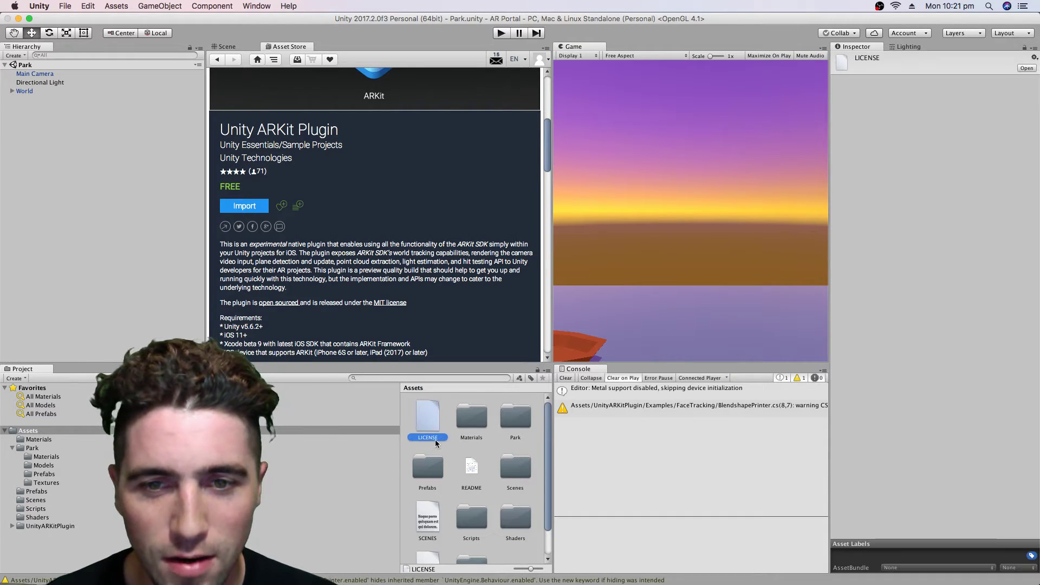
pyautogui.moveTo(529, 568); pyautogui.dragTo(513, 571)
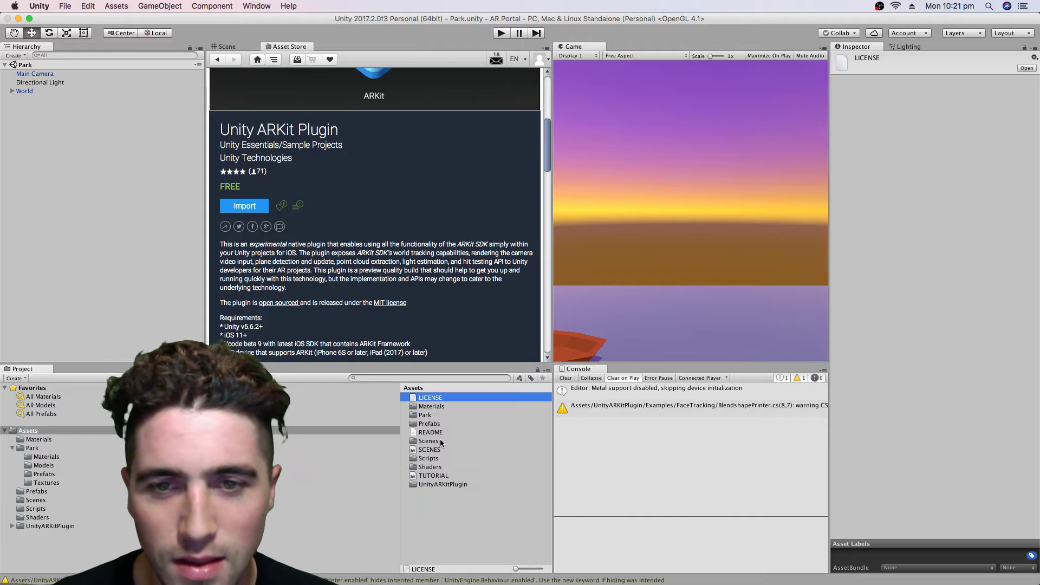
pyautogui.keyDown('super'); pyautogui.click(430, 433); pyautogui.keyUp('super')
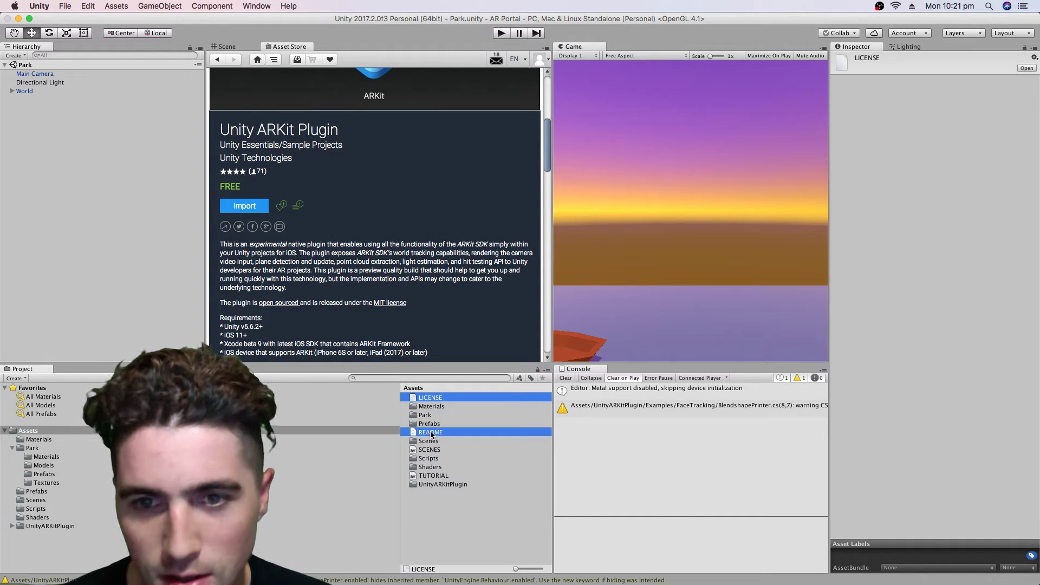
pyautogui.keyDown('super'); pyautogui.click(434, 450); pyautogui.keyUp('super')
pyautogui.keyDown('super'); pyautogui.click(434, 476); pyautogui.keyUp('super')
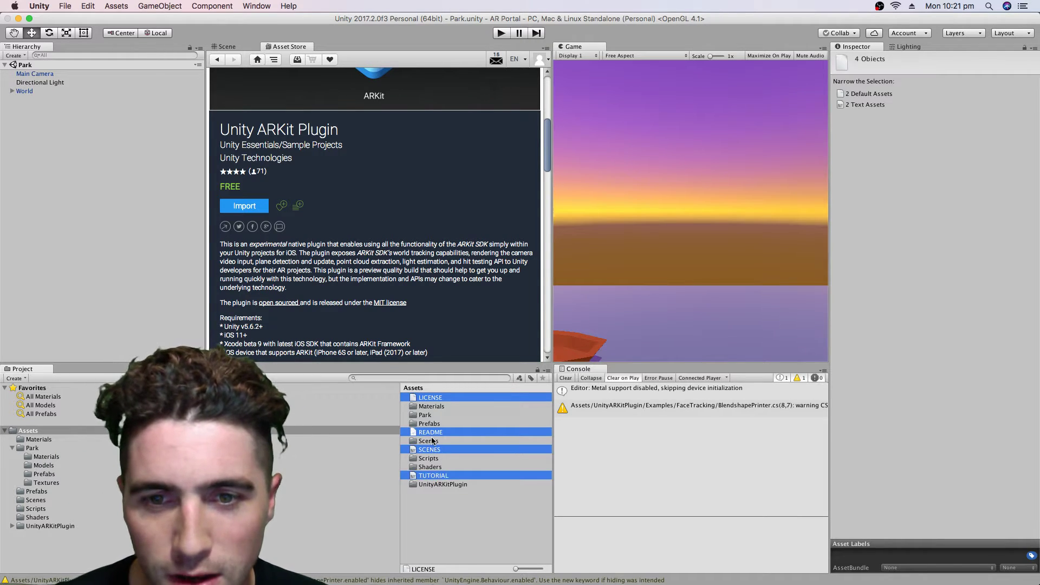
pyautogui.moveTo(432, 451); pyautogui.dragTo(440, 485)
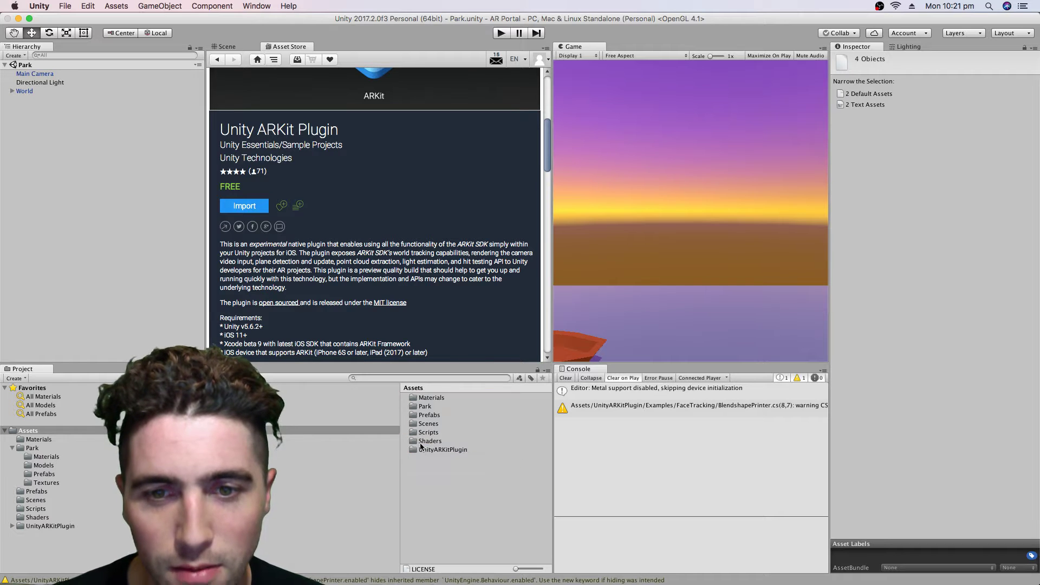
# - Open the UnityARKitScene example scene from UnityARKitPlugin > Examples
pyautogui.doubleClick(435, 450)
pyautogui.doubleClick(434, 407)
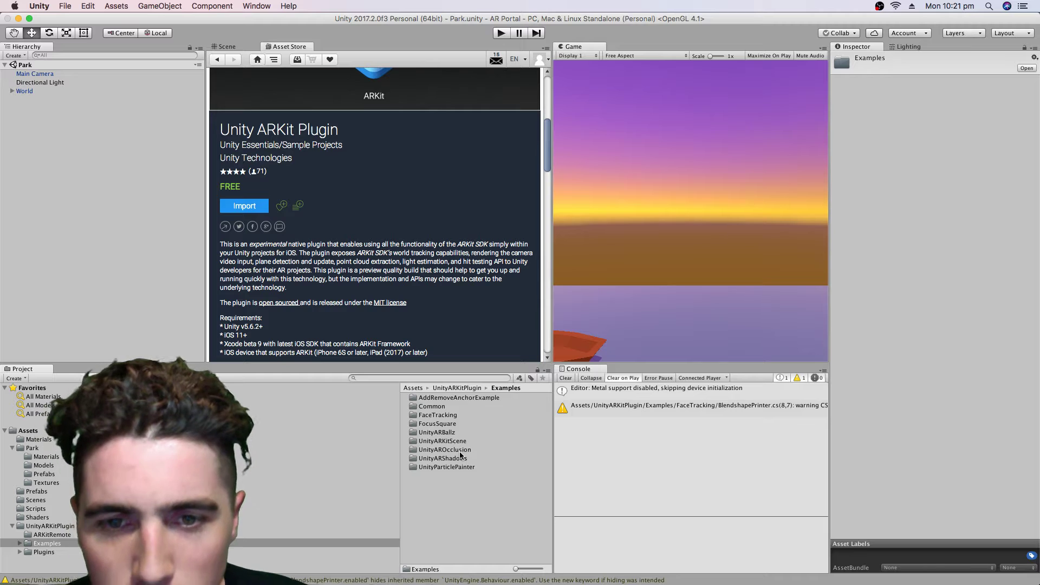
pyautogui.doubleClick(442, 449)
pyautogui.click(503, 388)
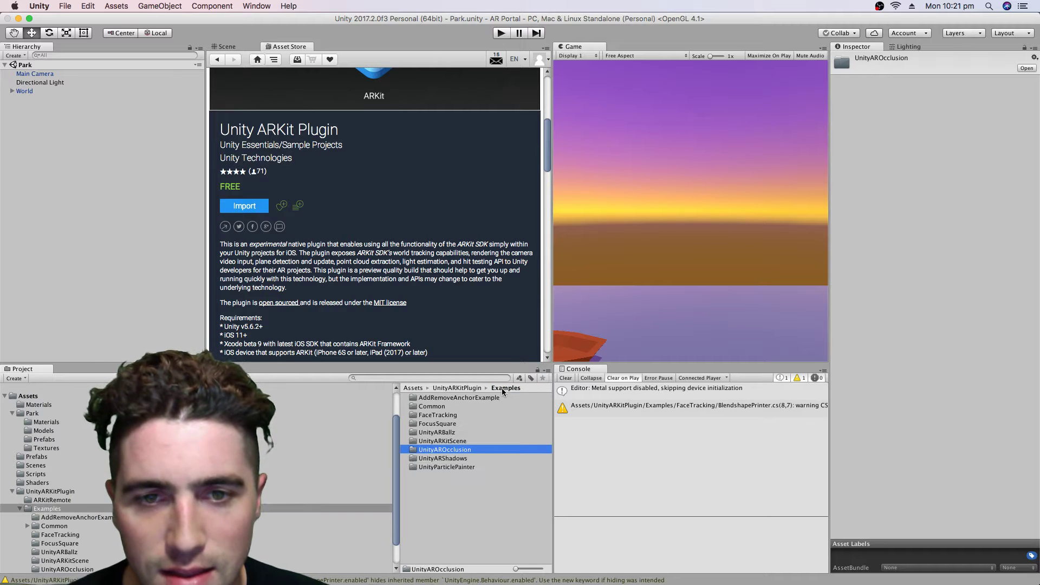
pyautogui.doubleClick(455, 440)
pyautogui.doubleClick(446, 398)
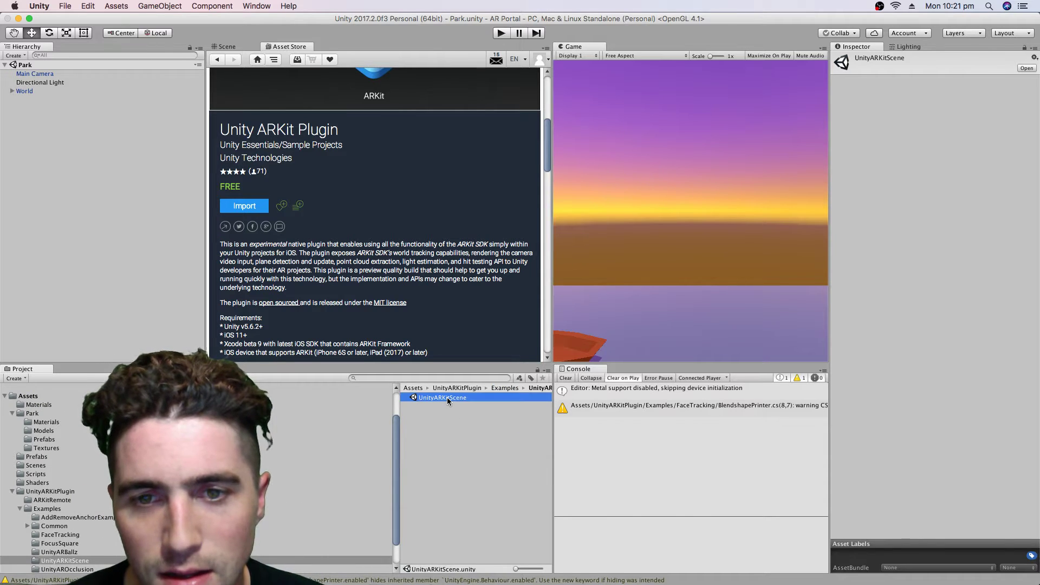
# - Switch to the Scene view and clear the console errors
pyautogui.click(232, 49)
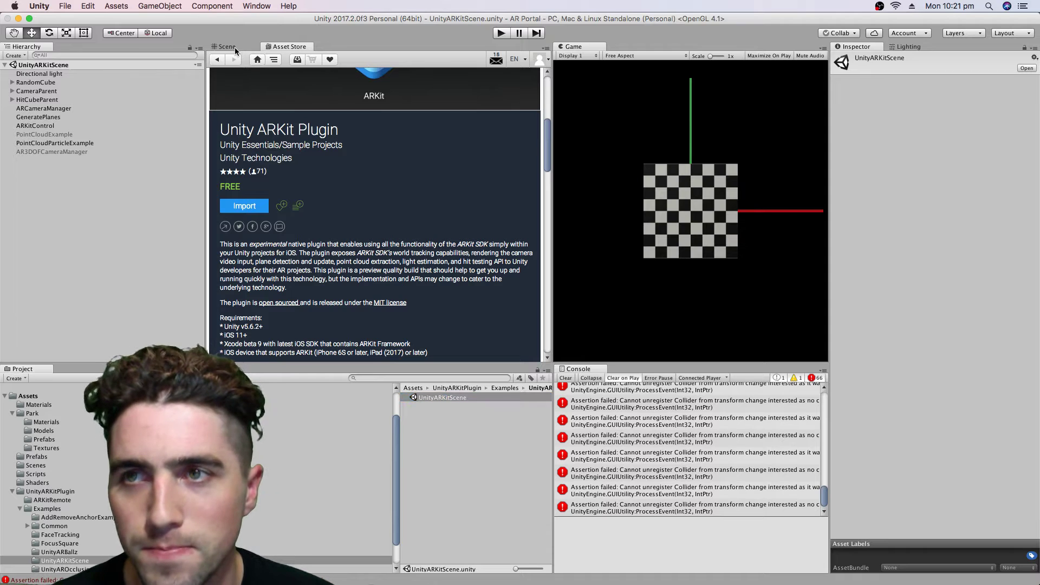
pyautogui.click(565, 378)
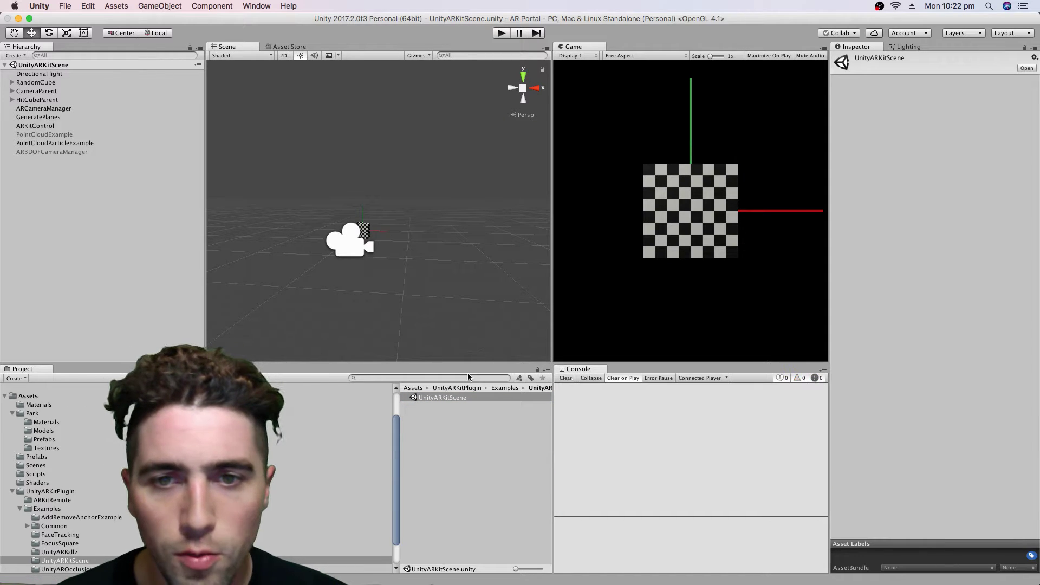
pyautogui.click(457, 389)
# - Create a folder named Prefabs inside UnityARKitPlugin and open it
pyautogui.rightClick(446, 494)
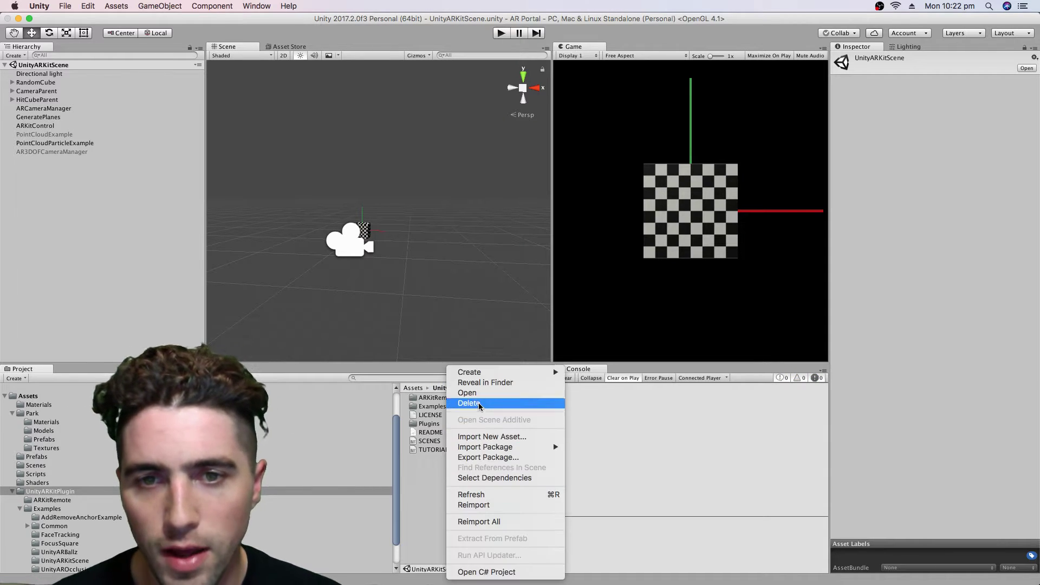
pyautogui.moveTo(487, 374)
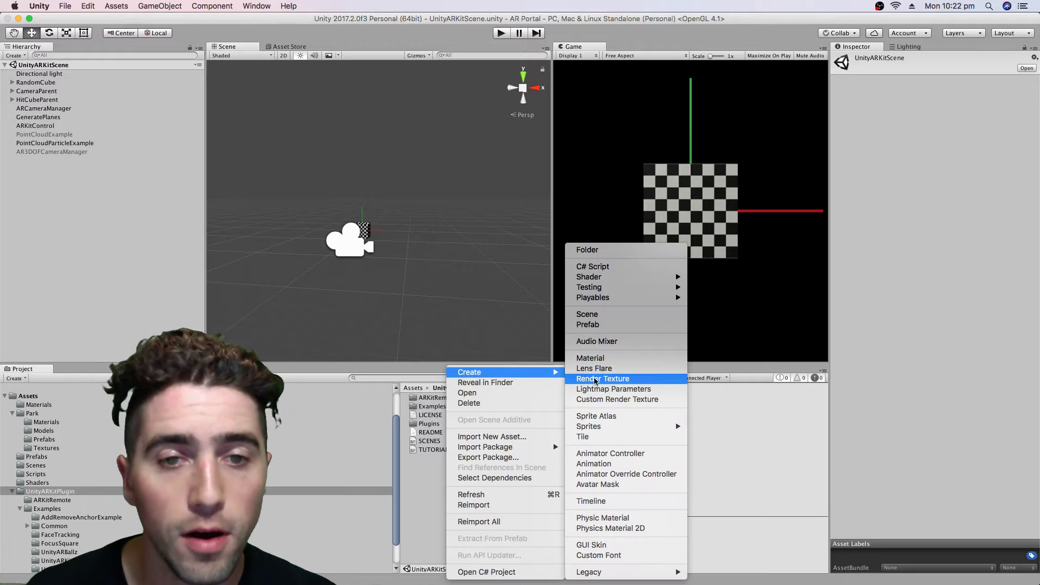
pyautogui.click(618, 250)
pyautogui.write('Prefabs')
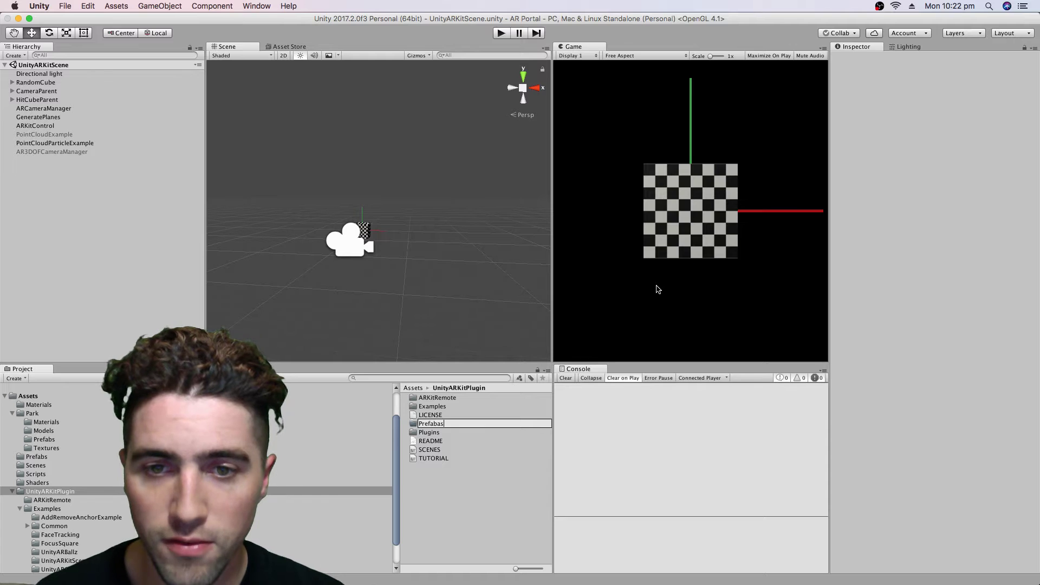
pyautogui.press('Return')
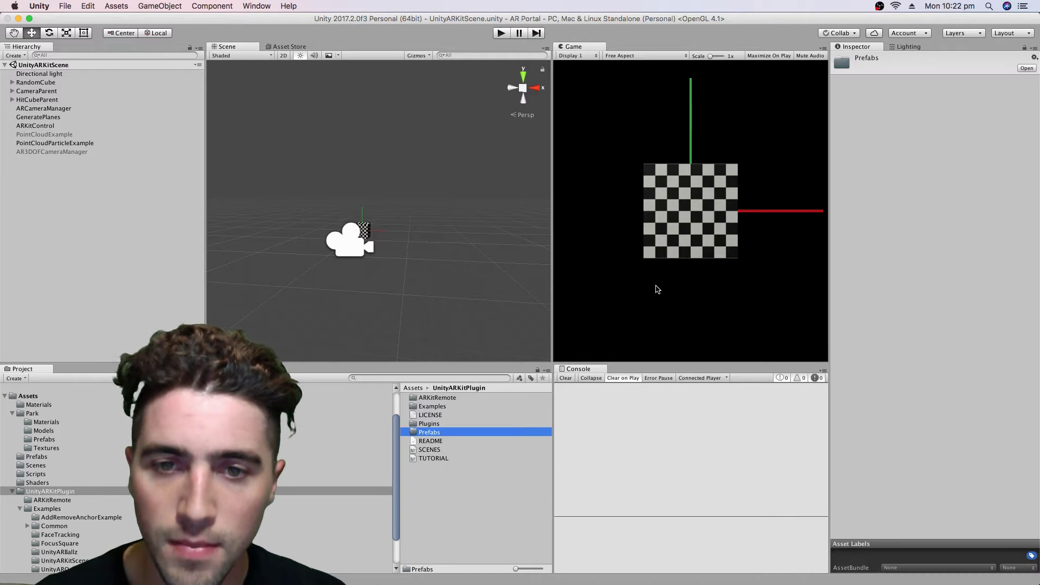
pyautogui.doubleClick(509, 431)
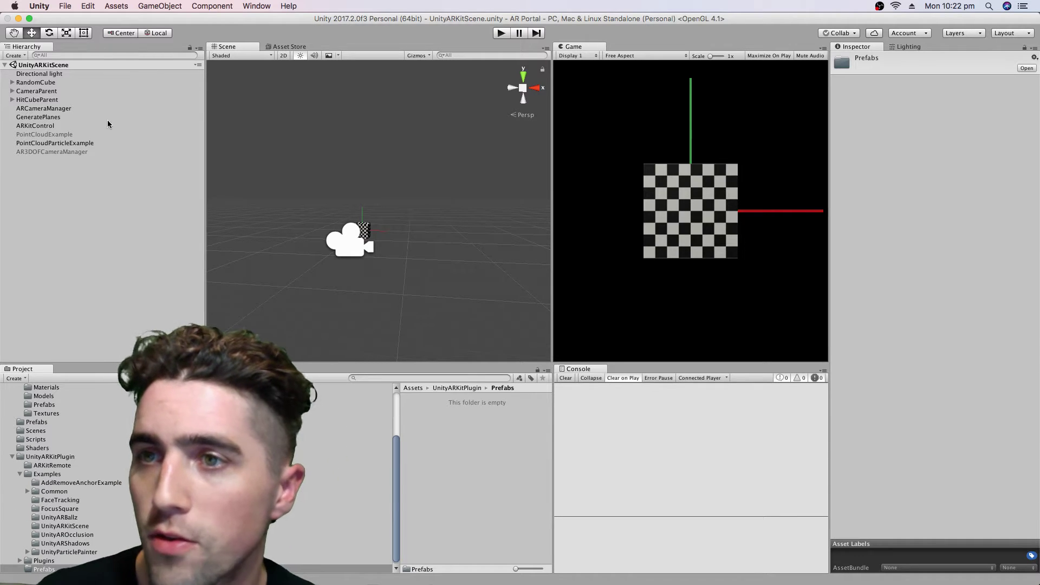
# - Save ARCameraManager and CameraParent as prefabs, then add the ARKitRemoteConnection prefab to the scene
pyautogui.moveTo(47, 109); pyautogui.dragTo(452, 416)
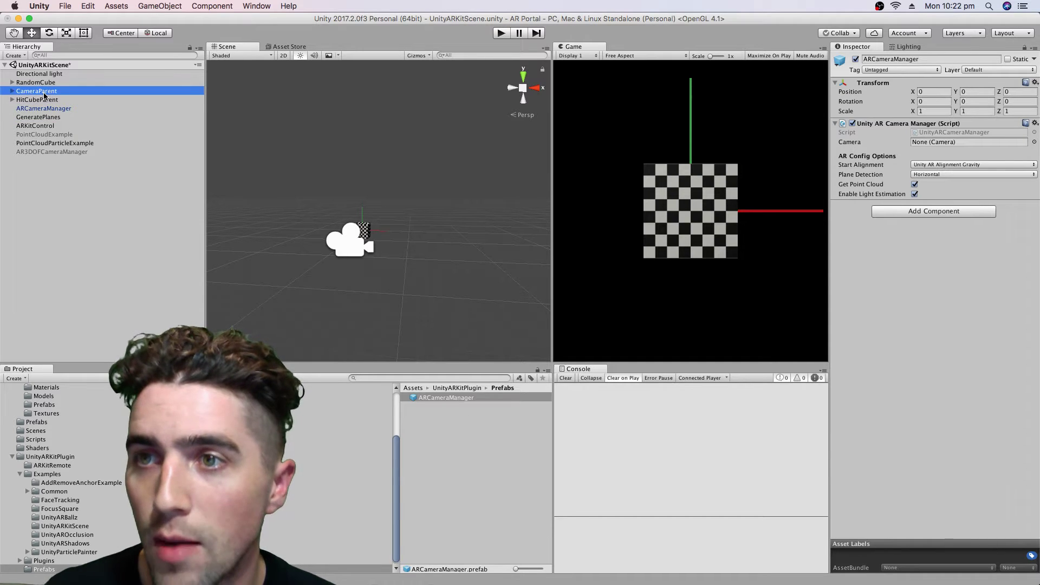
pyautogui.moveTo(458, 462); pyautogui.dragTo(458, 462)
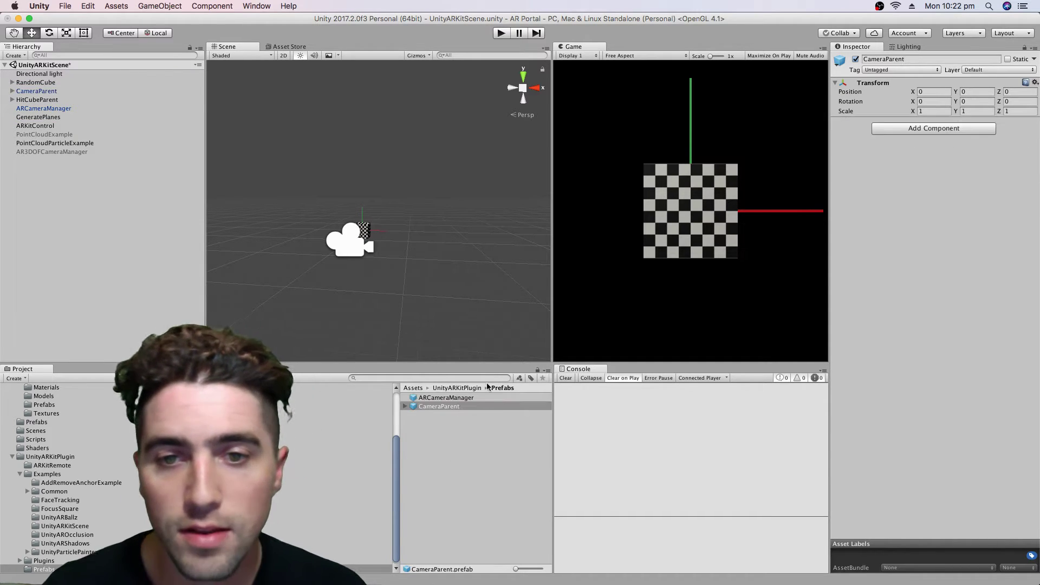
pyautogui.click(453, 389)
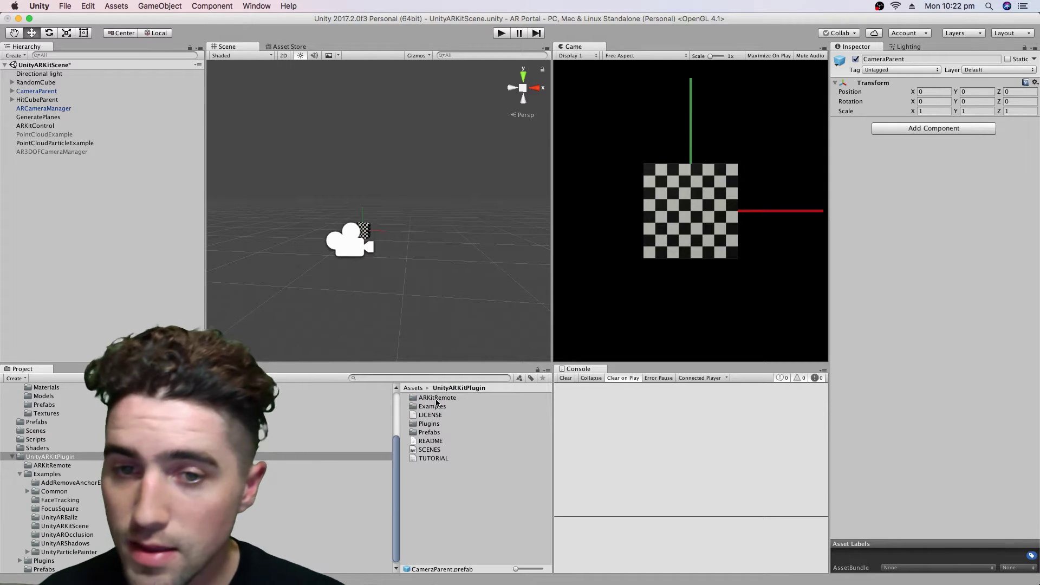
pyautogui.doubleClick(437, 400)
pyautogui.moveTo(466, 416); pyautogui.dragTo(75, 223)
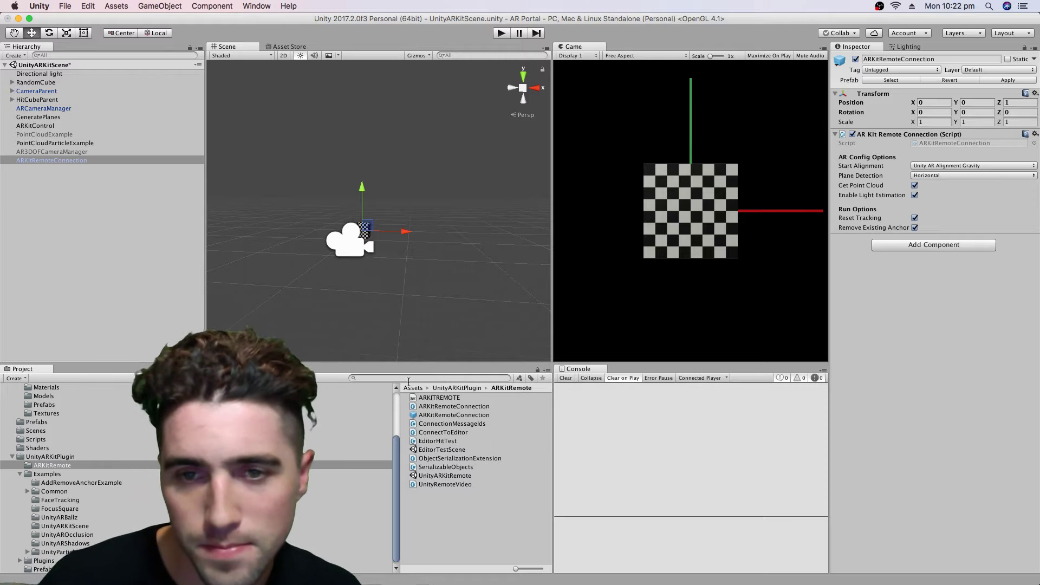
# - Start a new empty scene, discarding changes to the example scene
pyautogui.click(63, 7)
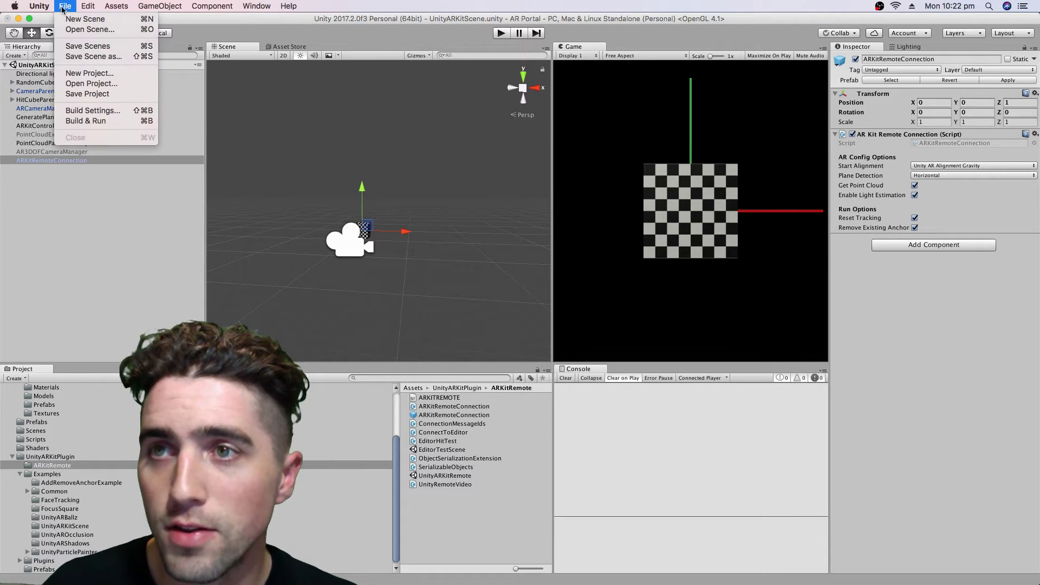
pyautogui.click(74, 20)
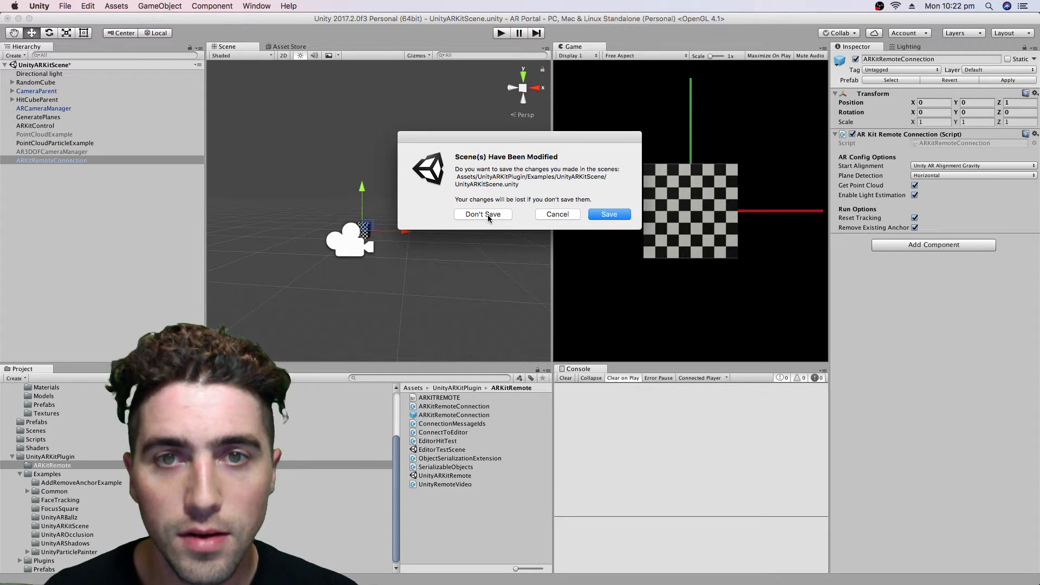
pyautogui.click(488, 215)
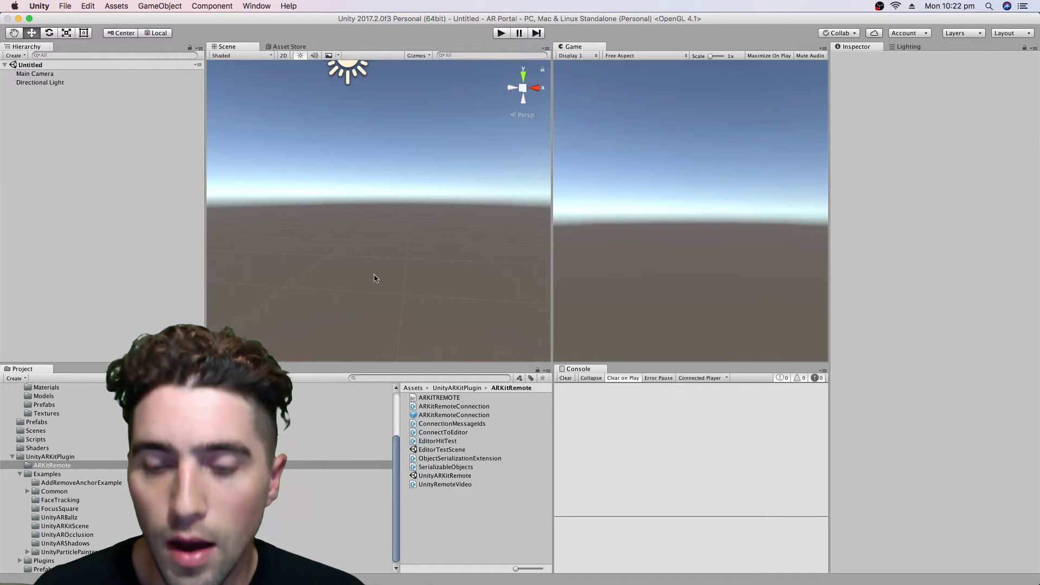
# - Save the new scene as ARKit in the Assets folder
pyautogui.press('super+s')
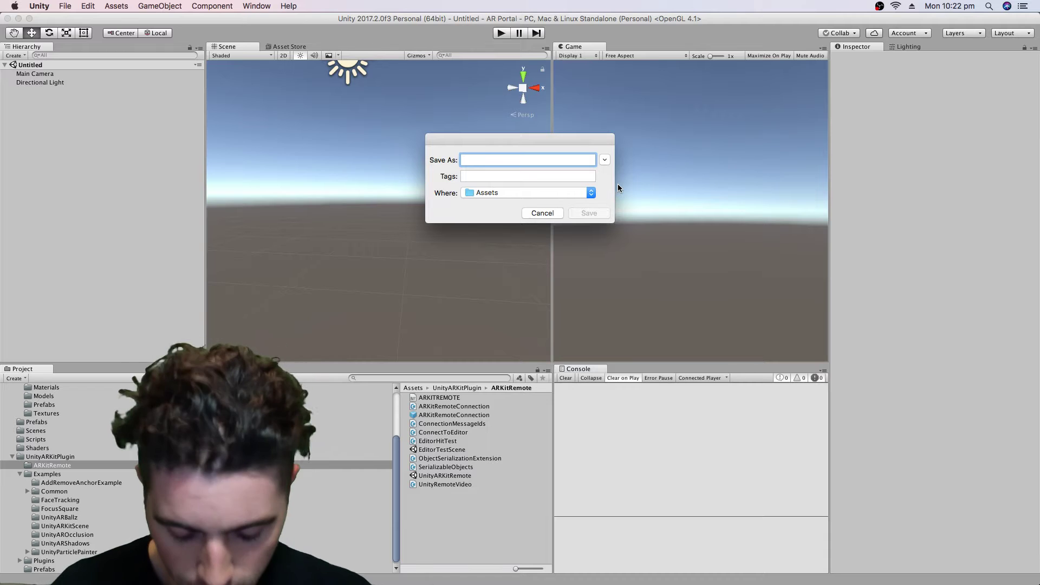
pyautogui.write('ARP')
pyautogui.press('BackSpace')
pyautogui.press('BackSpace')
pyautogui.press('BackSpace')
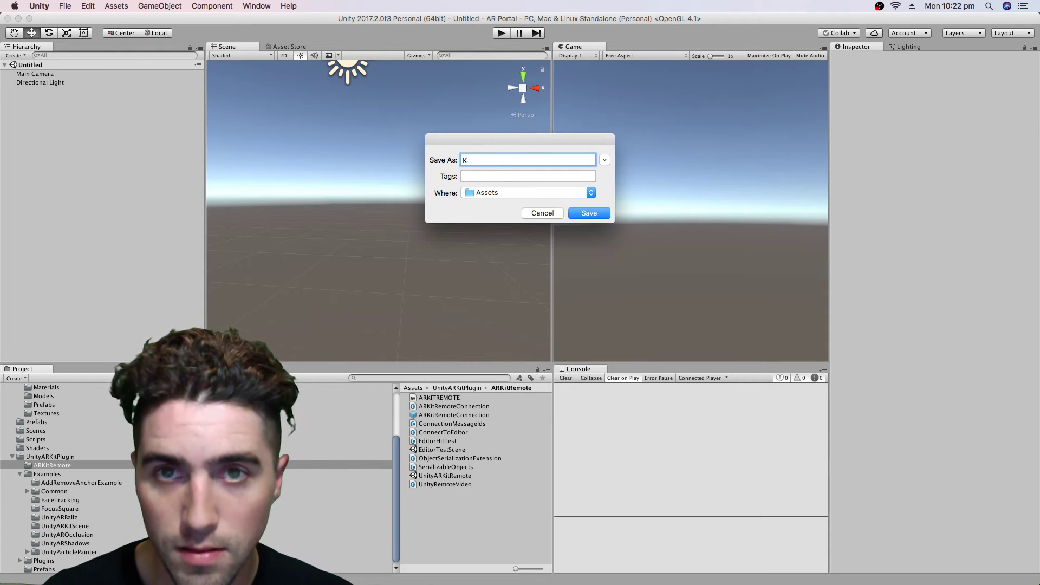
pyautogui.write('Ar')
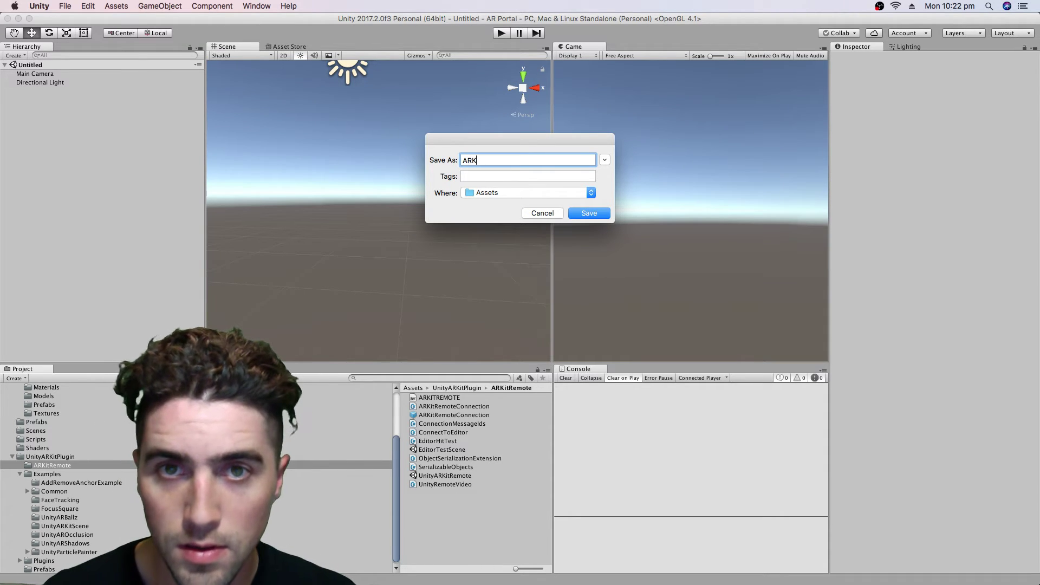
pyautogui.click(509, 192)
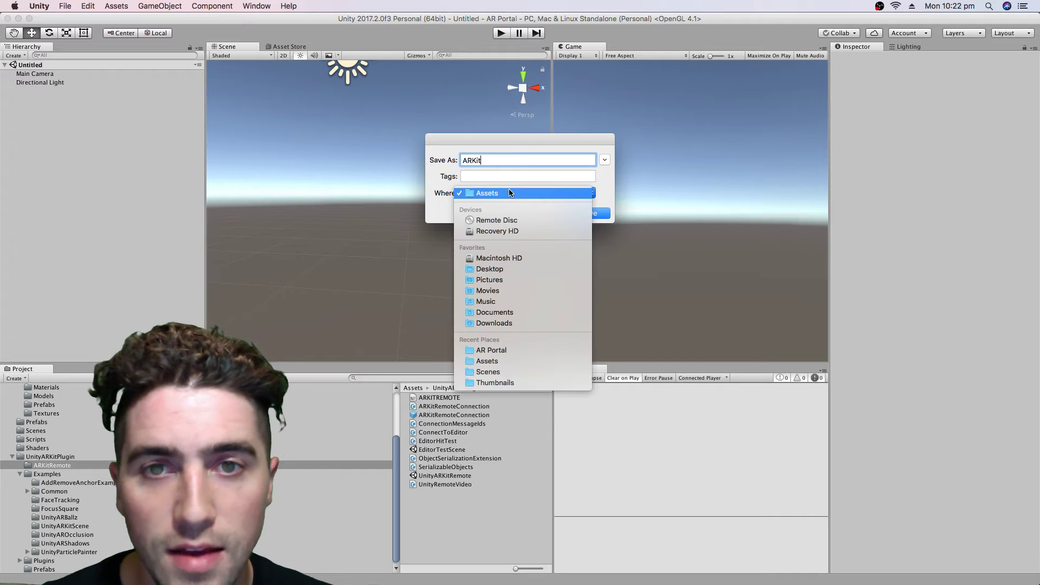
pyautogui.click(608, 200)
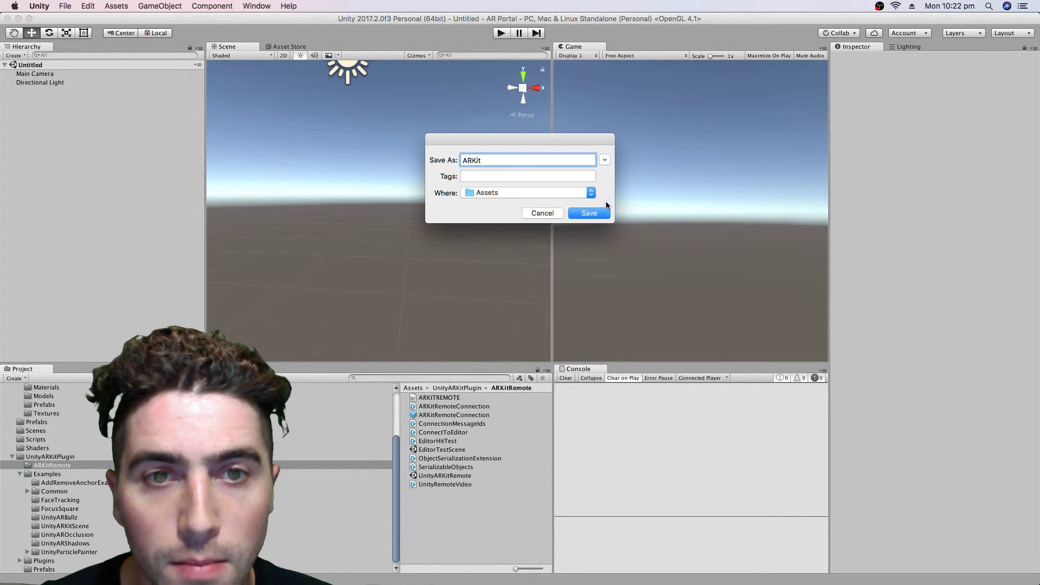
pyautogui.click(599, 213)
pyautogui.click(413, 388)
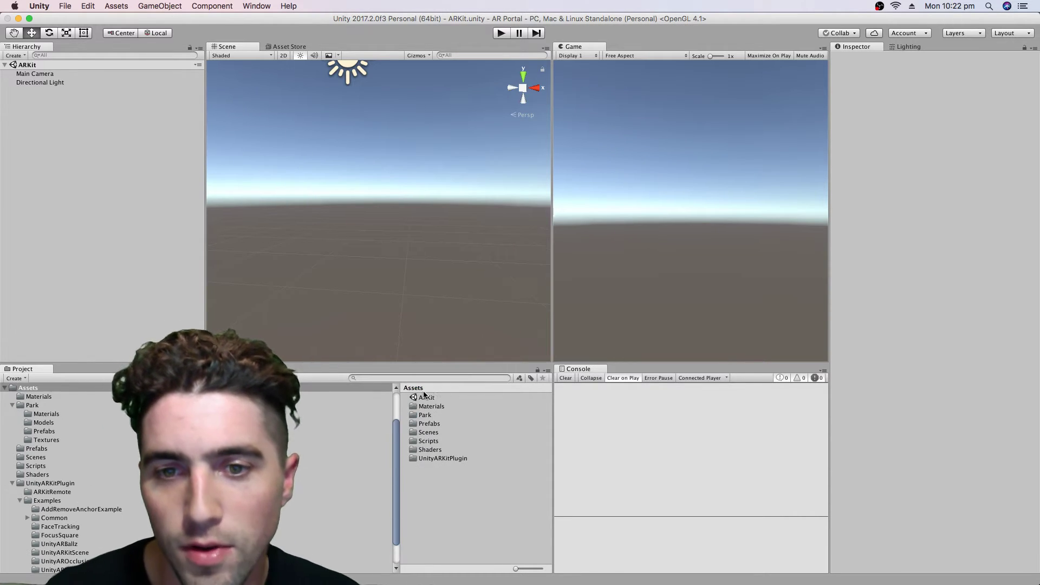
# - Move ARKit.unity into Scenes and set the Lighting Skybox Material to Skybox
pyautogui.click(433, 396)
pyautogui.moveTo(439, 435); pyautogui.dragTo(438, 431)
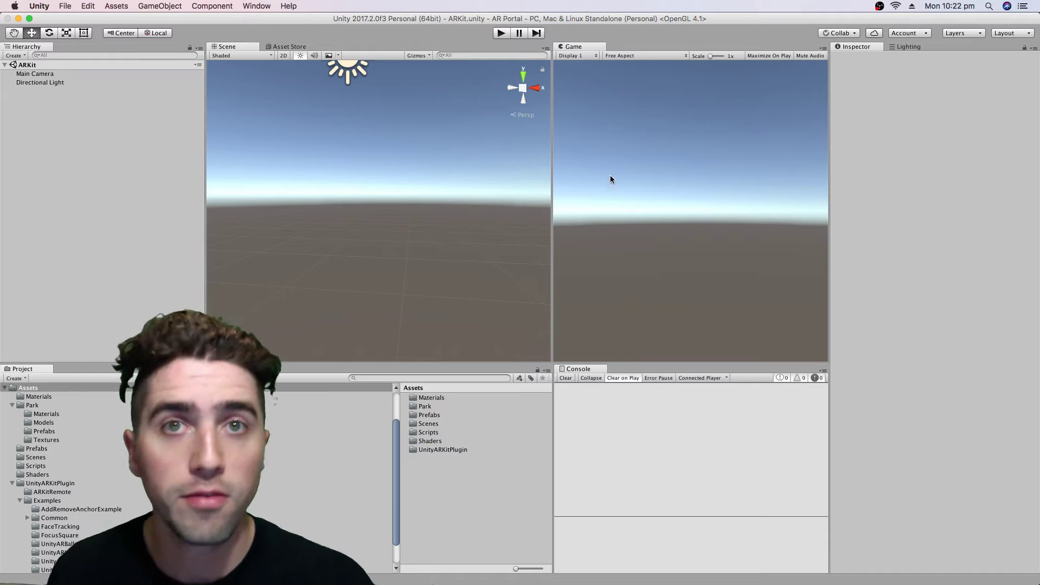
pyautogui.click(911, 46)
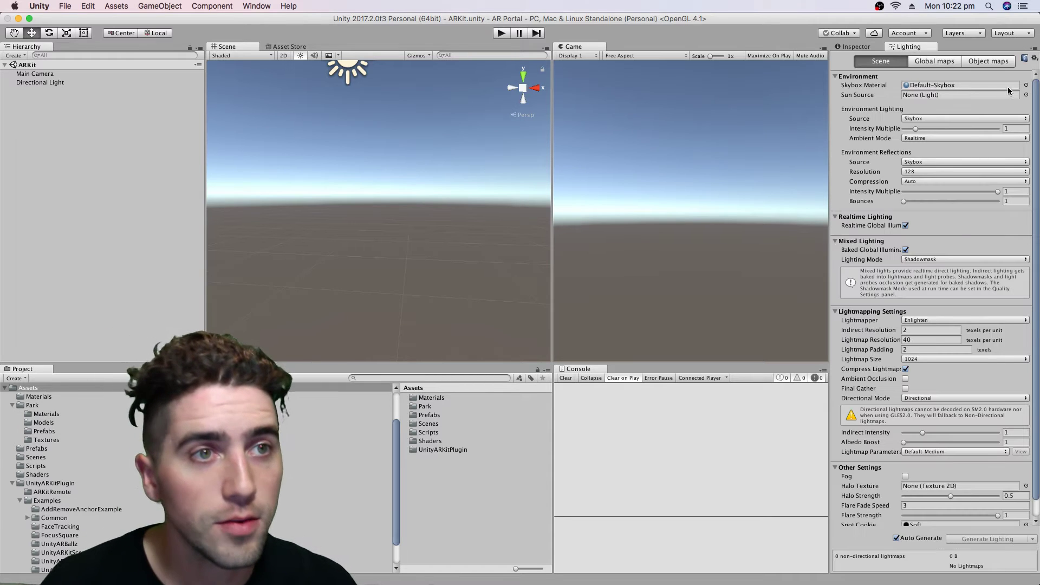
pyautogui.click(1027, 86)
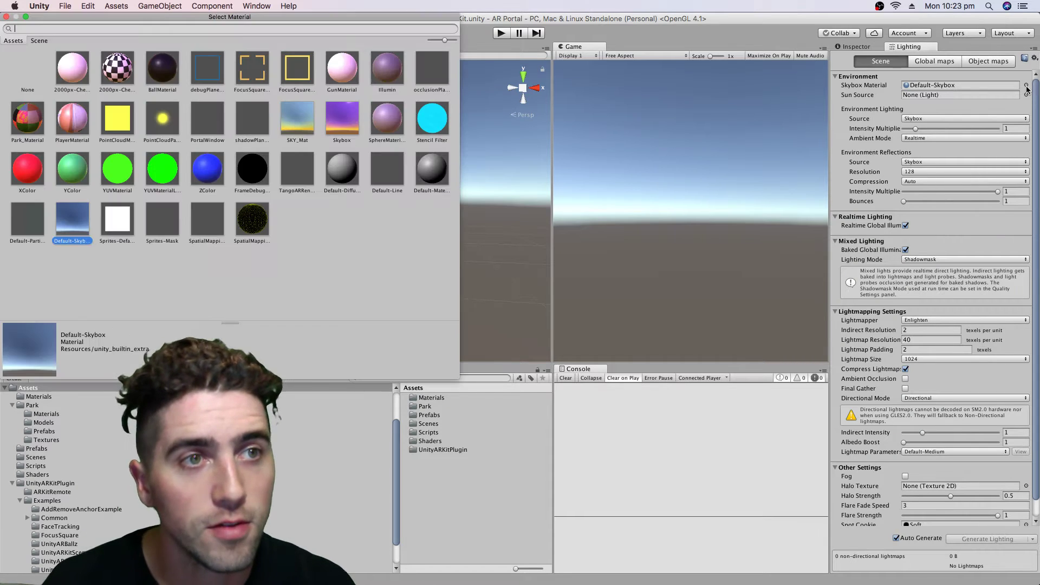
pyautogui.doubleClick(342, 120)
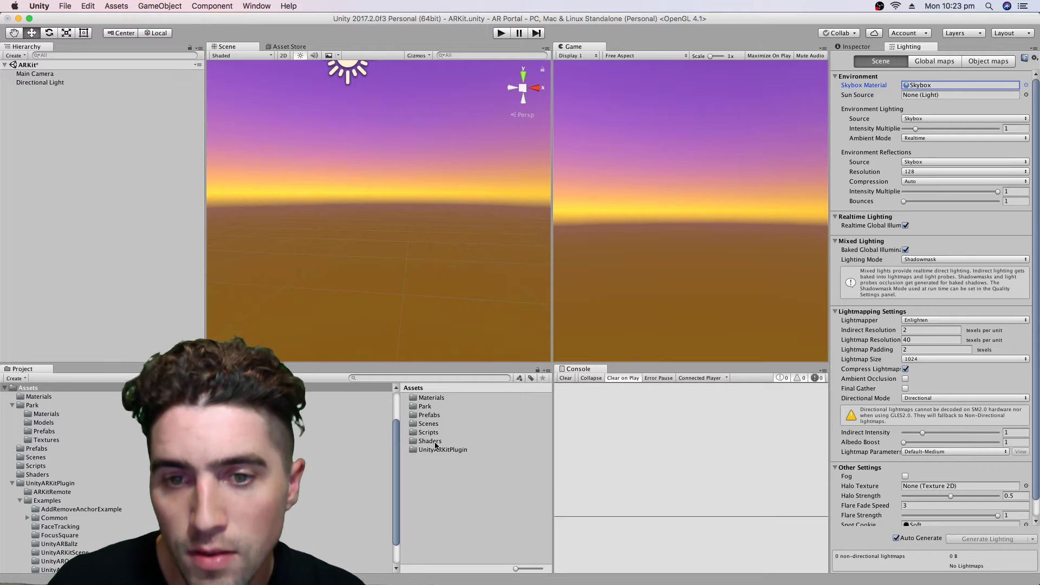
# - Browse the Shaders folder, then open the Assets > Prefabs folder
pyautogui.click(429, 443)
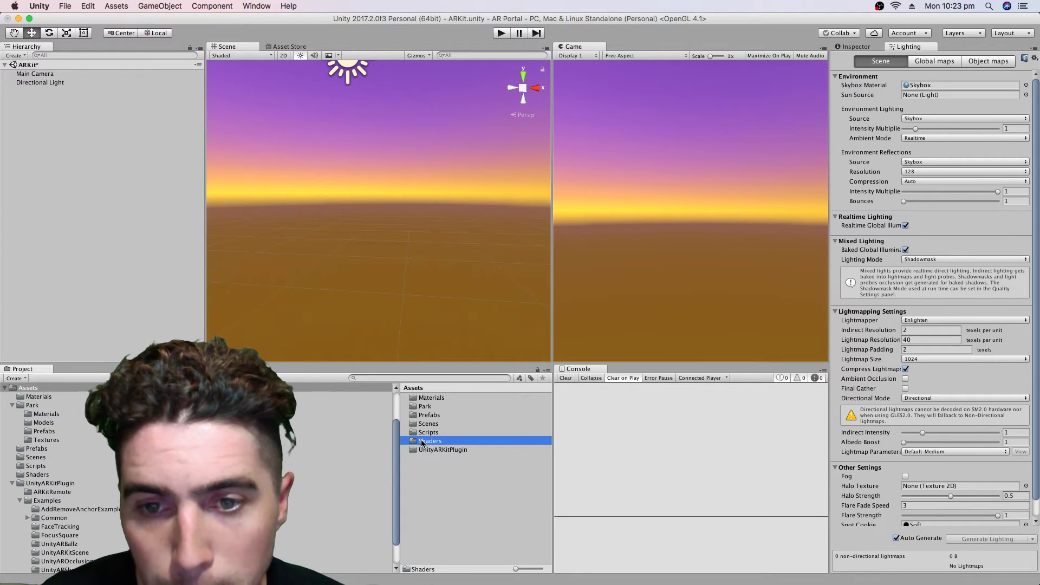
pyautogui.doubleClick(422, 442)
pyautogui.click(414, 388)
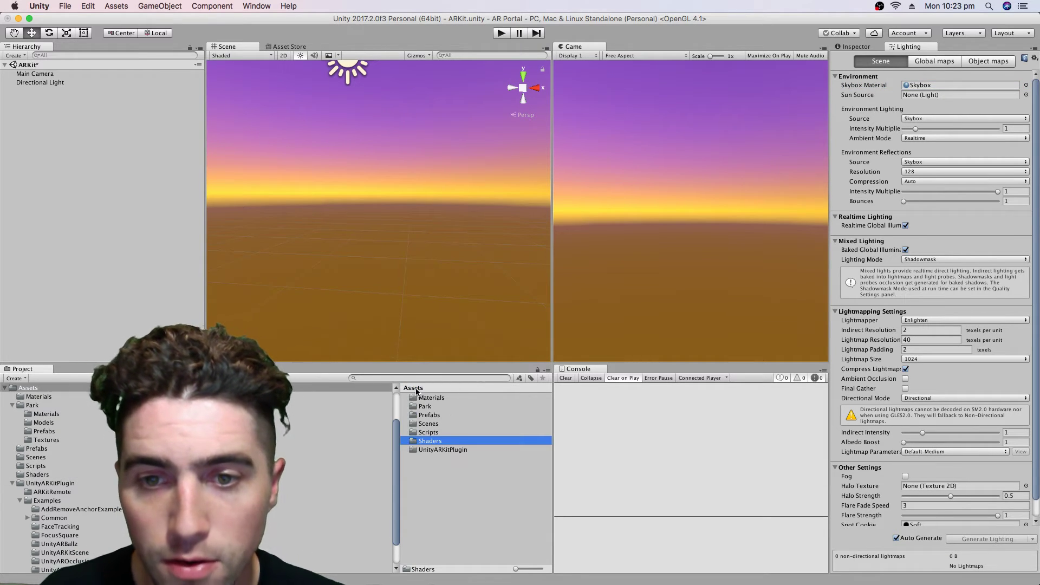
pyautogui.doubleClick(429, 415)
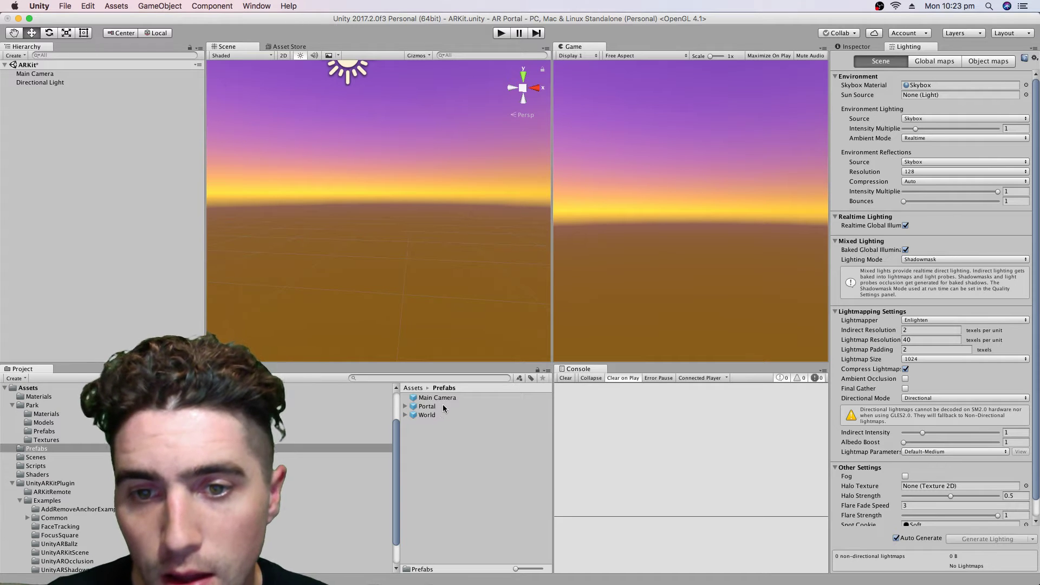
# - Place the World park prefab in the Scene view, then open UnityARKitPlugin
pyautogui.moveTo(432, 417); pyautogui.dragTo(158, 200)
pyautogui.scroll(-2, 447, 200)
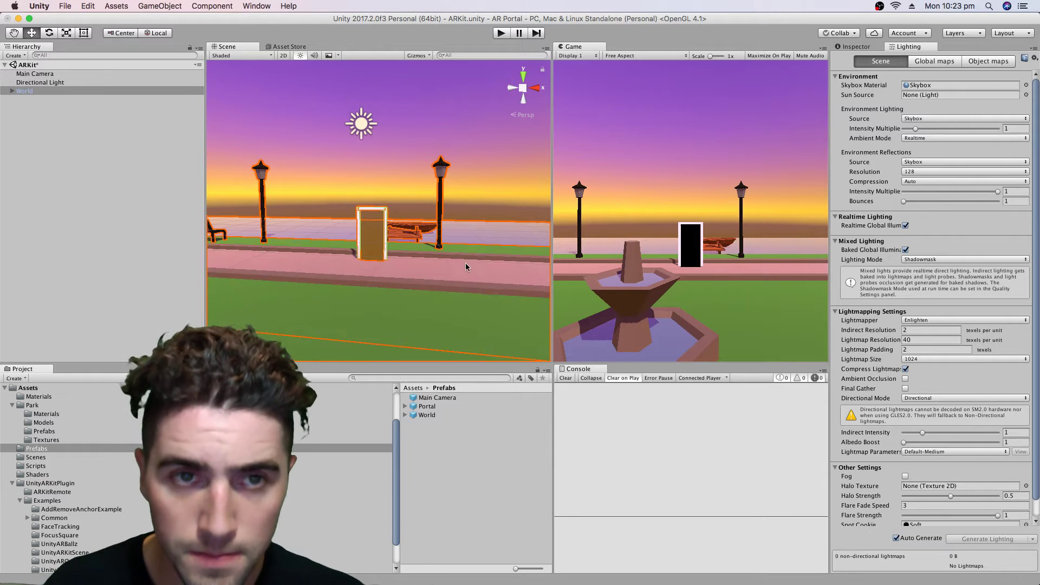
pyautogui.click(413, 388)
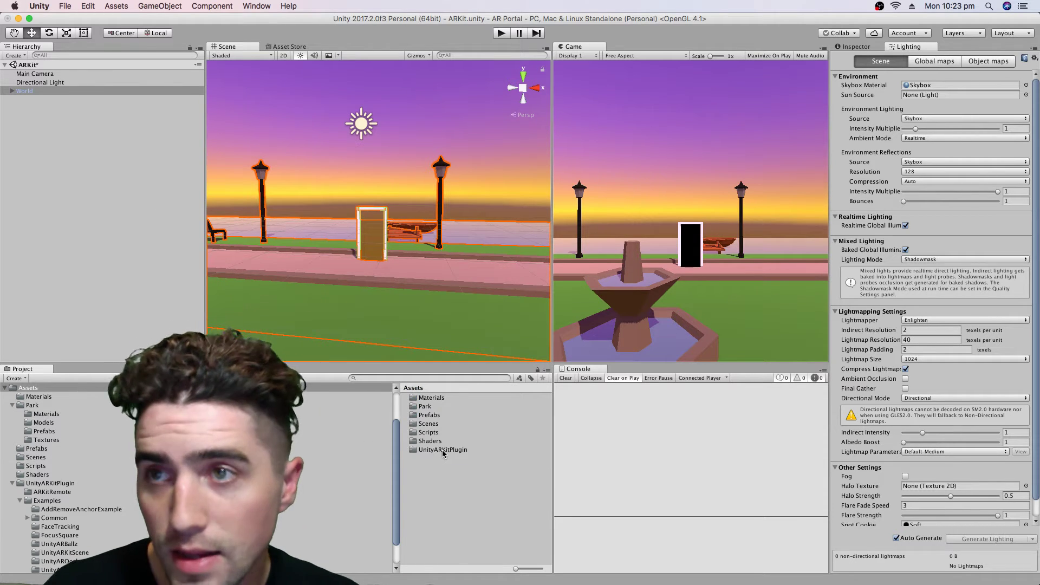
pyautogui.click(442, 450)
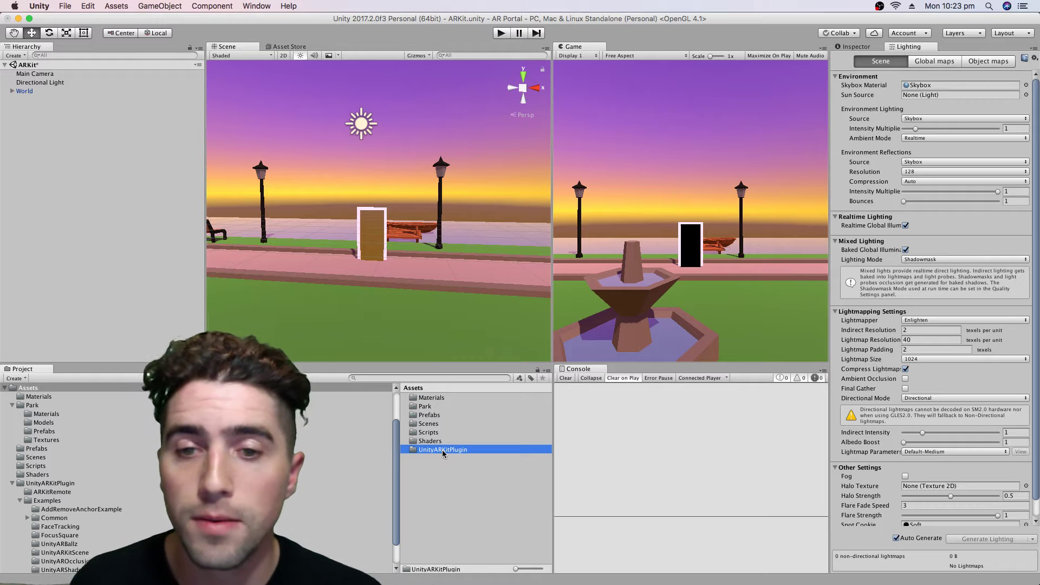
pyautogui.doubleClick(442, 449)
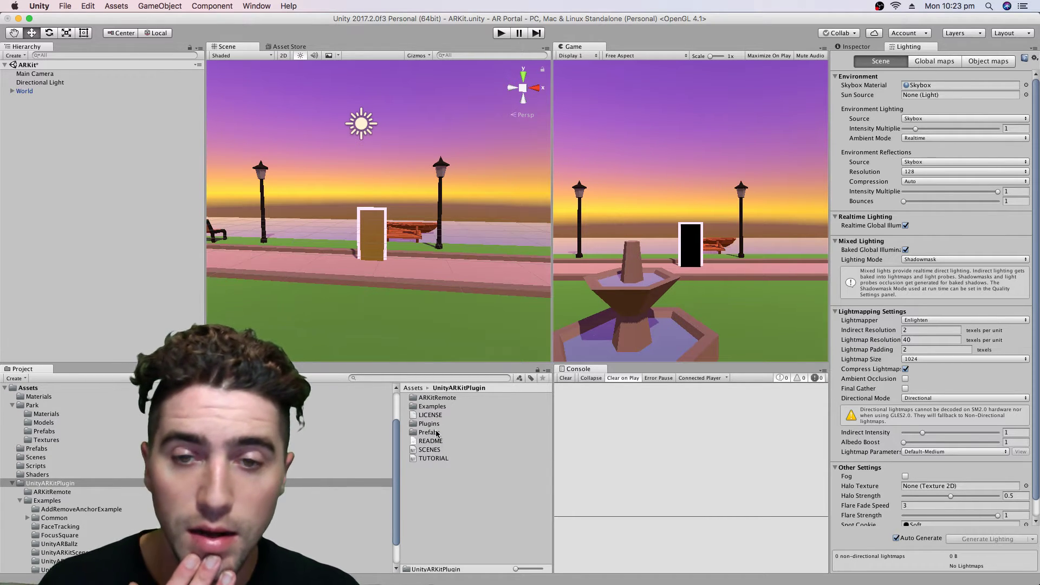
# - Add the ARCameraManager and CameraParent prefabs from the plugin's Prefabs folder to the scene
pyautogui.doubleClick(432, 431)
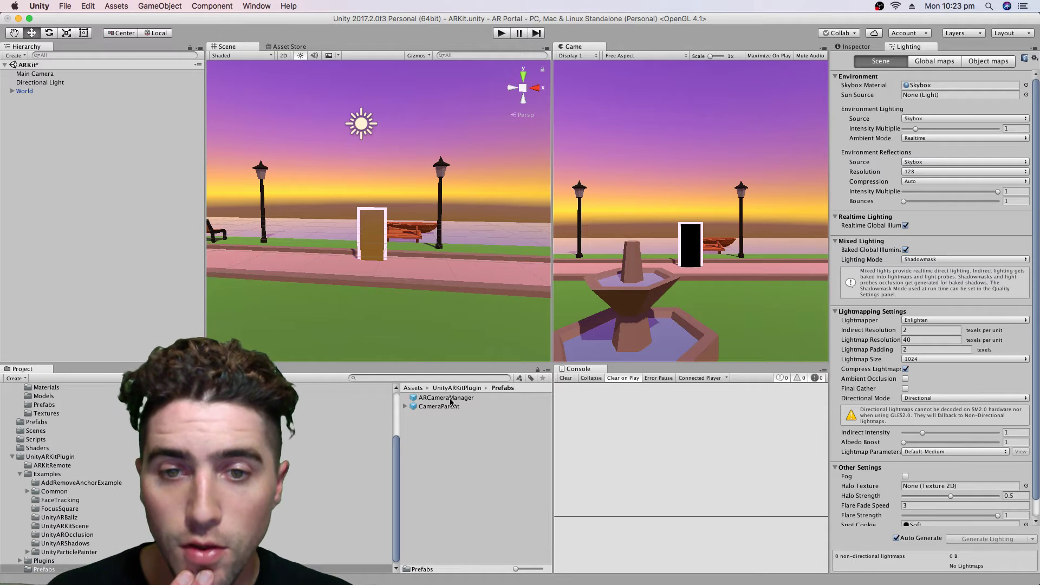
pyautogui.moveTo(446, 397); pyautogui.dragTo(133, 201)
pyautogui.moveTo(451, 407); pyautogui.dragTo(127, 219)
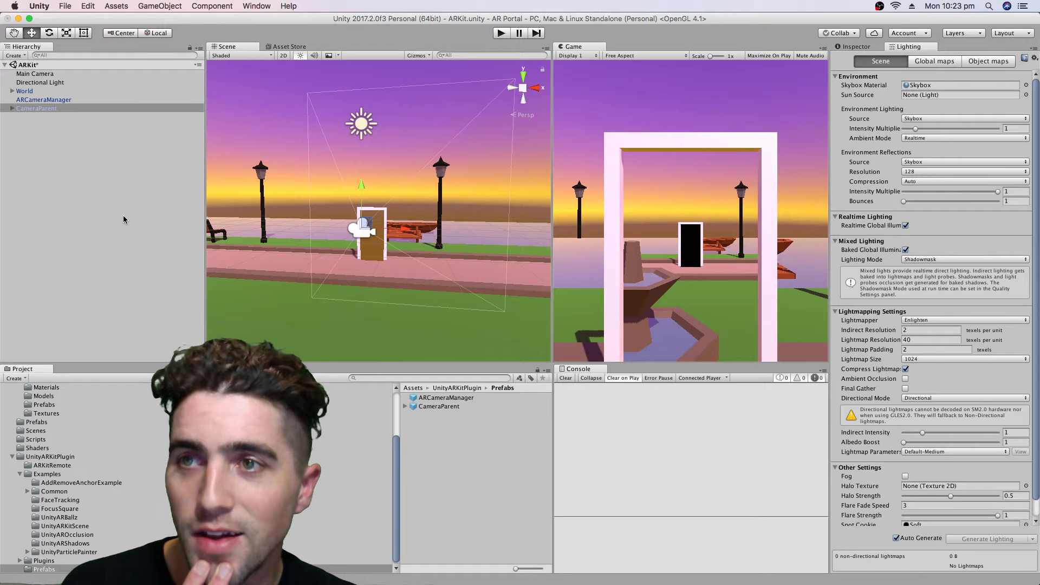
# - Add the ARKitRemoteConnection prefab from ARKitRemote, then select ARCameraManager in the Hierarchy
pyautogui.click(457, 387)
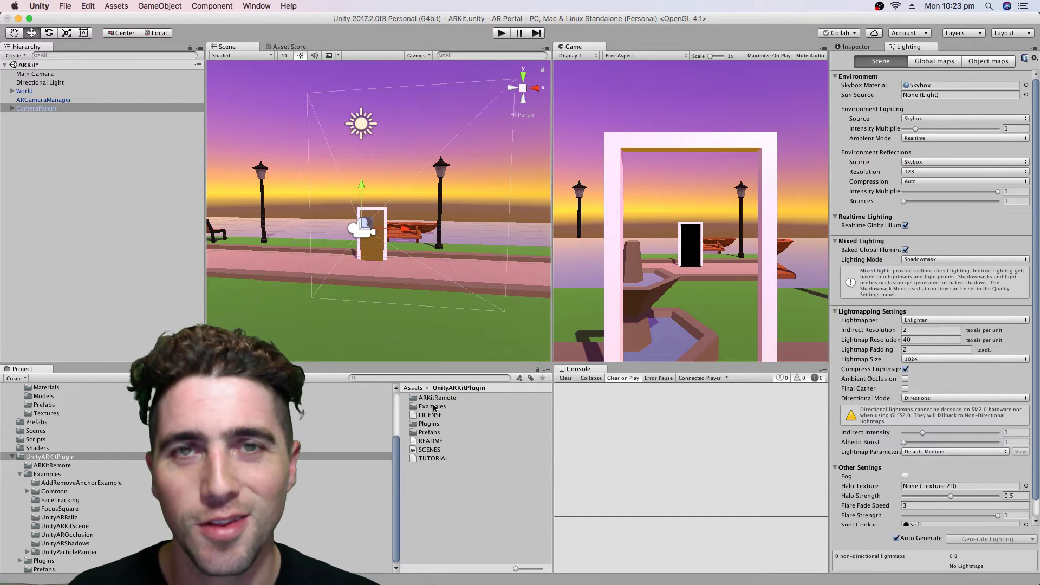
pyautogui.click(440, 406)
pyautogui.doubleClick(437, 398)
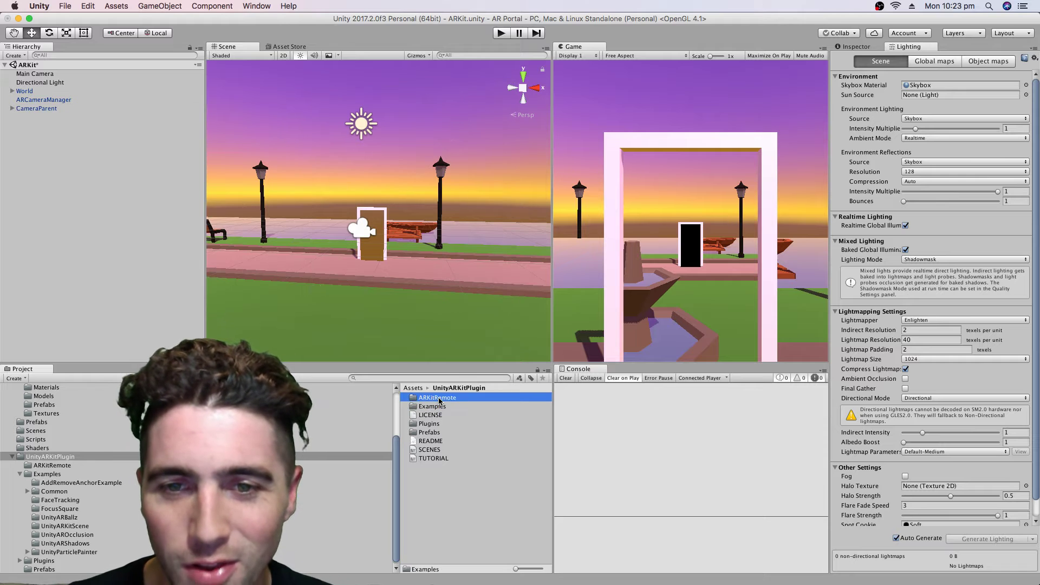
pyautogui.moveTo(454, 415); pyautogui.dragTo(109, 231)
pyautogui.click(103, 212)
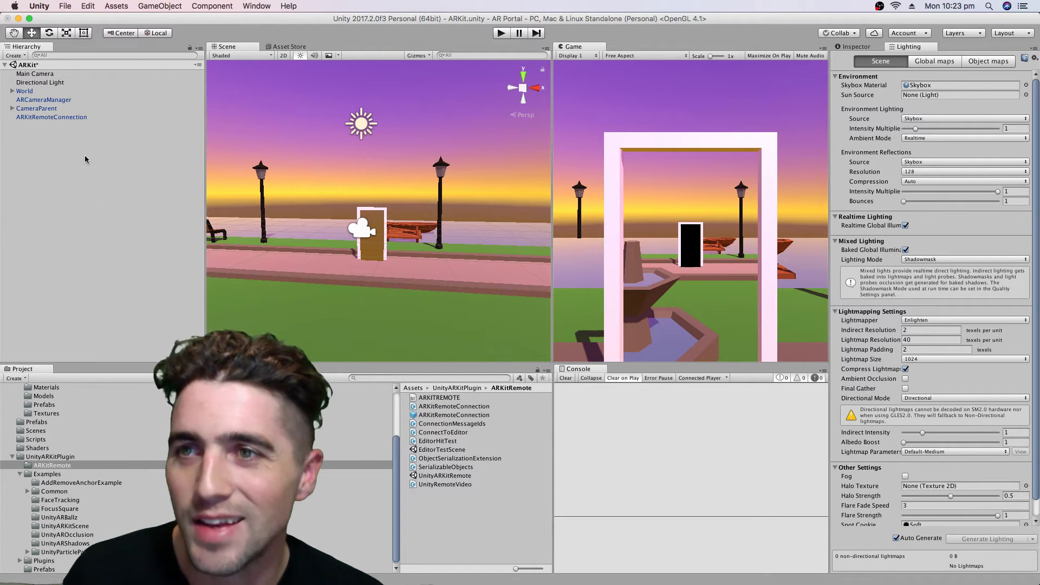
pyautogui.click(43, 109)
pyautogui.click(44, 102)
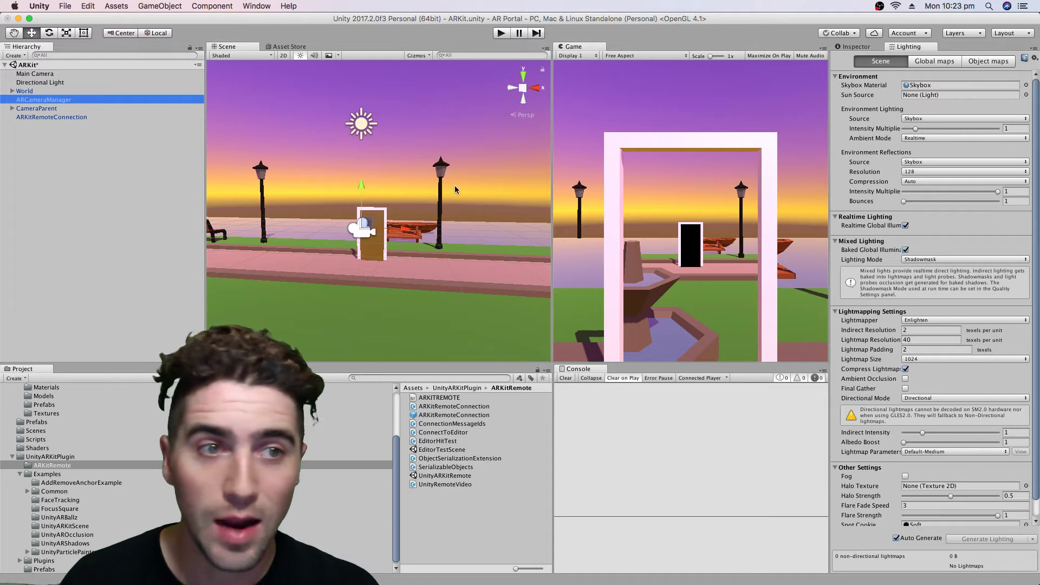
# - Assign CameraParent's Main Camera to ARCameraManager's Camera field
pyautogui.click(865, 48)
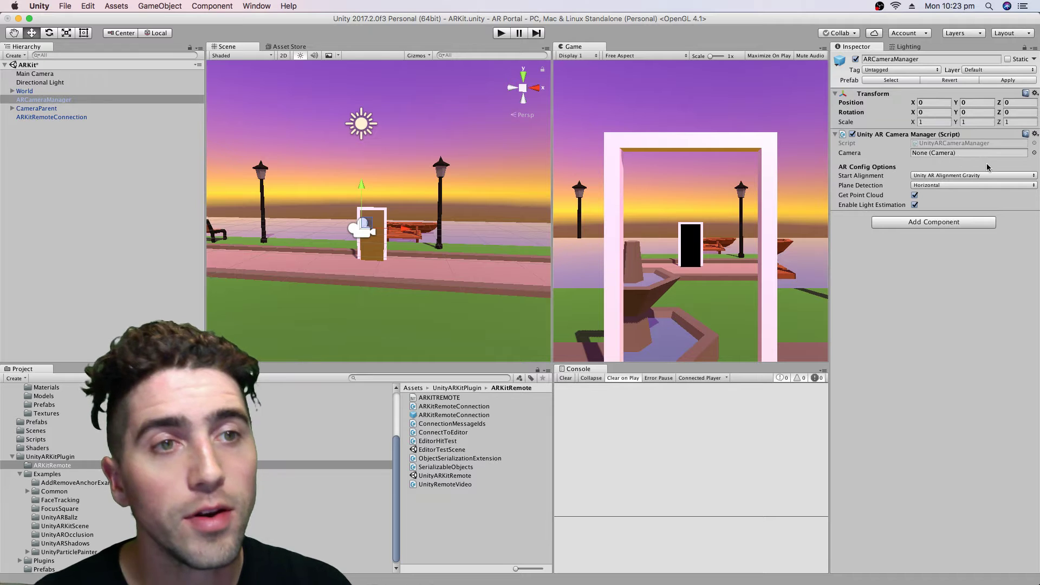
pyautogui.click(12, 108)
pyautogui.moveTo(53, 118); pyautogui.dragTo(952, 157)
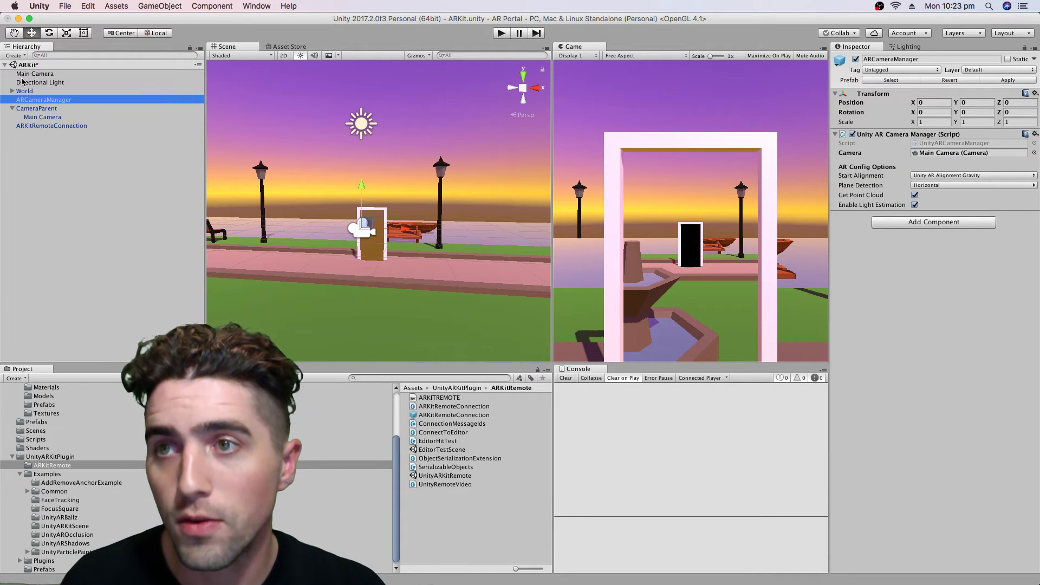
# - Set Main Camera as the Device on World > Portal > PortalWindow's Portal script
pyautogui.click(12, 91)
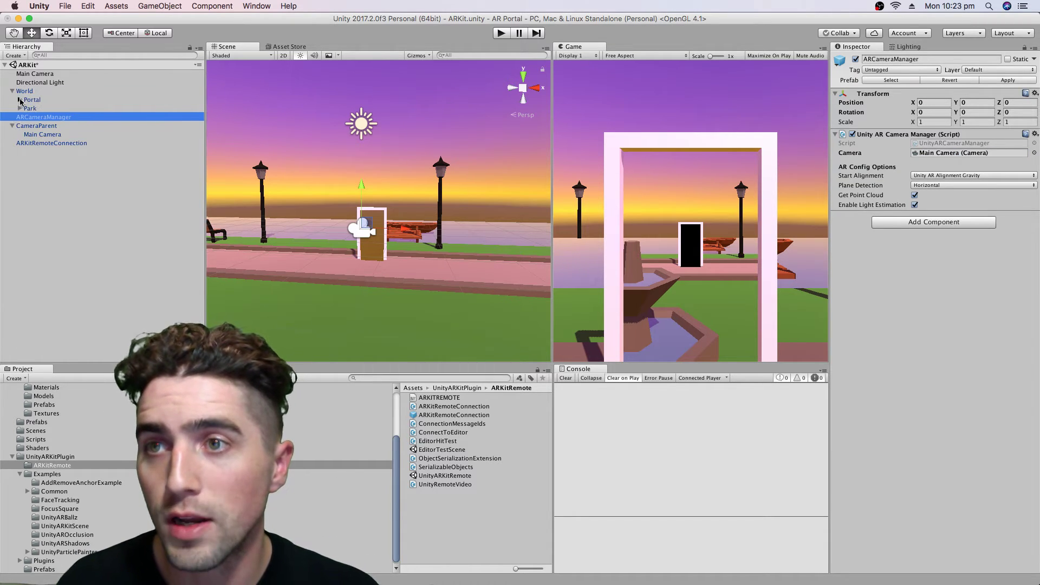
pyautogui.click(20, 99)
pyautogui.click(47, 135)
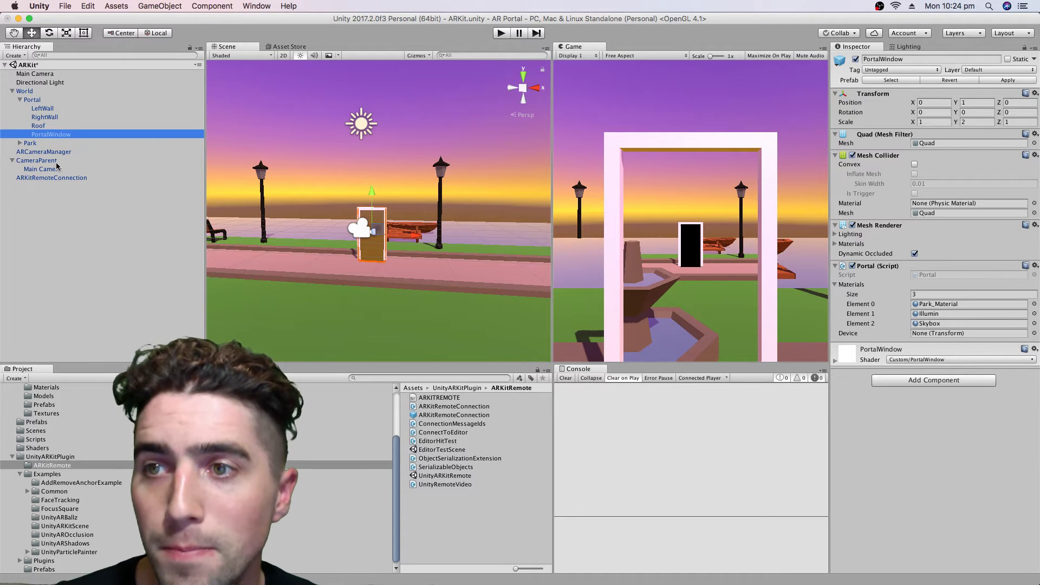
pyautogui.moveTo(58, 169); pyautogui.dragTo(935, 336)
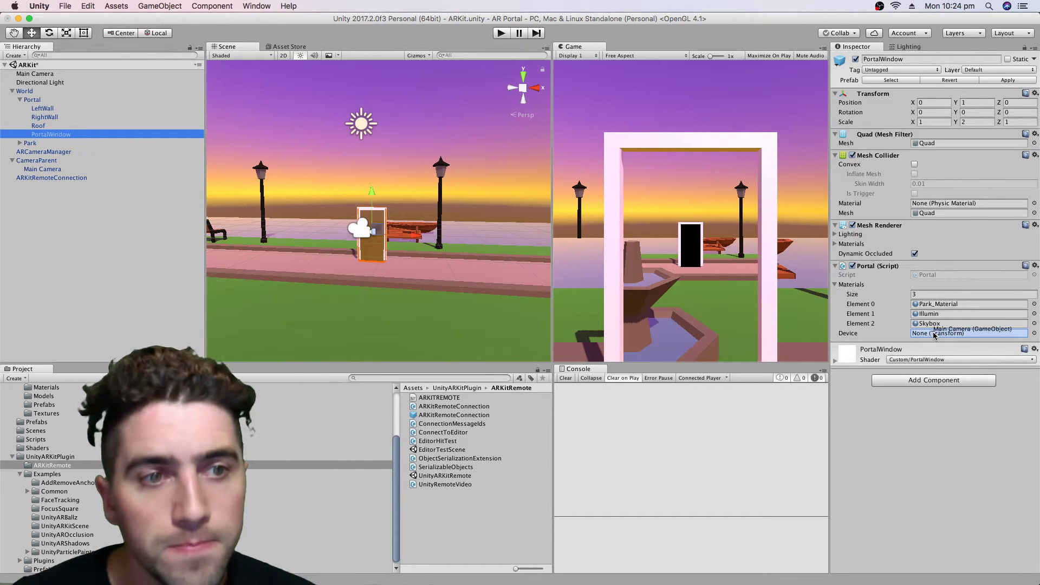
pyautogui.moveTo(934, 336); pyautogui.dragTo(934, 335)
pyautogui.click(101, 176)
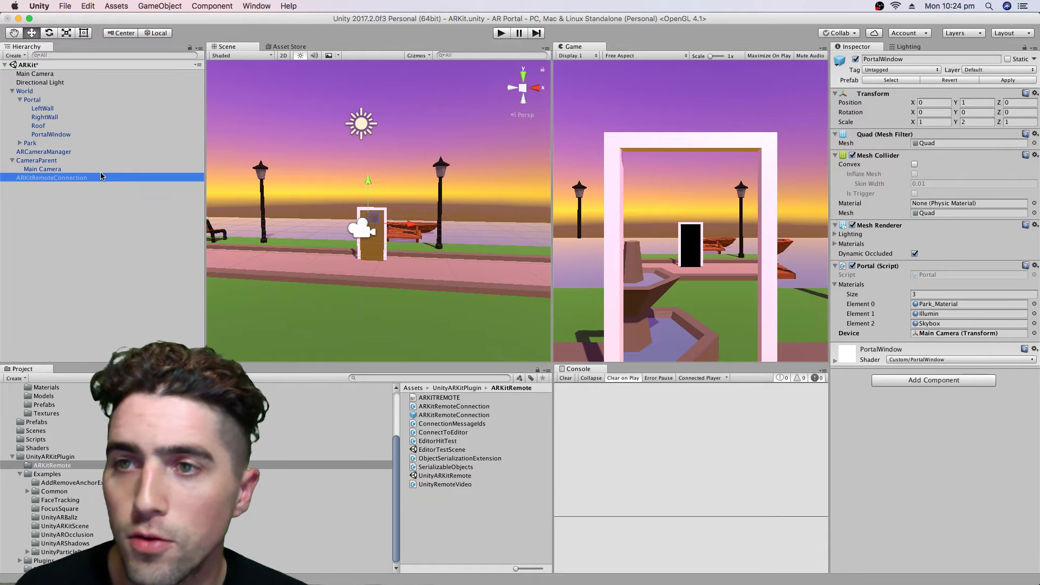
# - Delete the extra top-level Main Camera from the Hierarchy
pyautogui.click(101, 169)
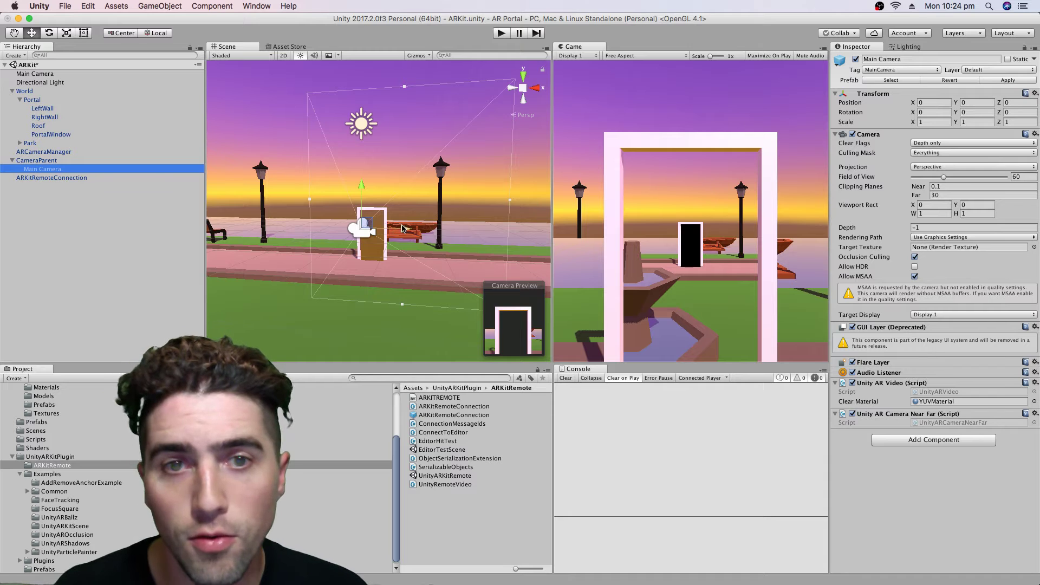
pyautogui.scroll(3, 402, 227)
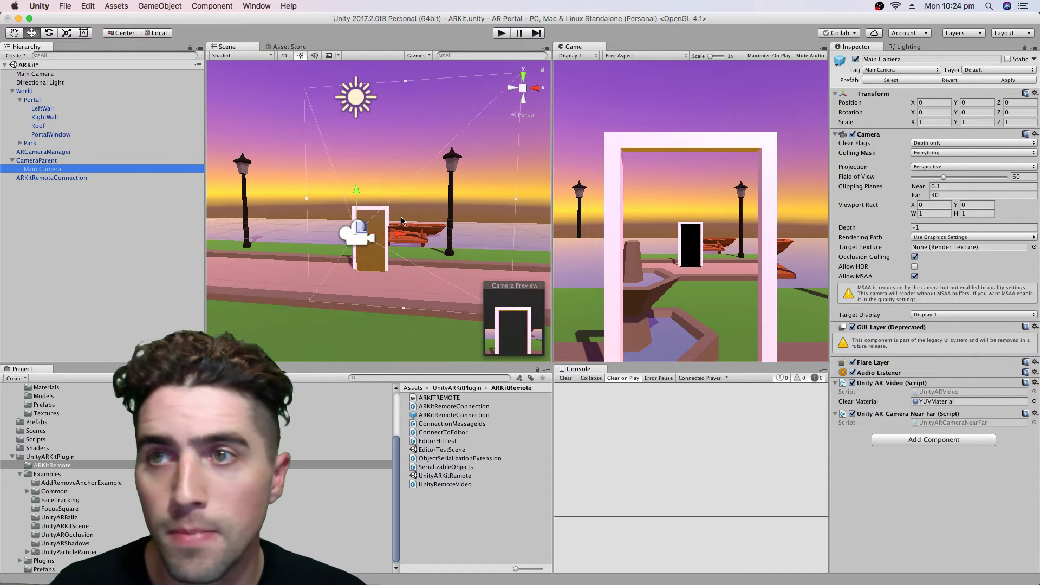
pyautogui.click(91, 75)
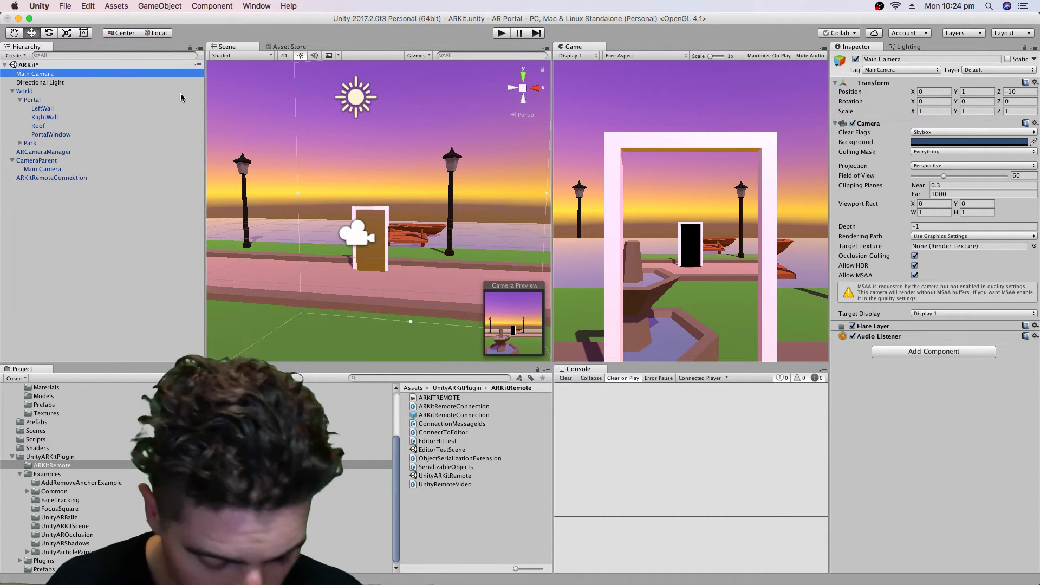
pyautogui.press('super+c')
pyautogui.press('super+BackSpace')
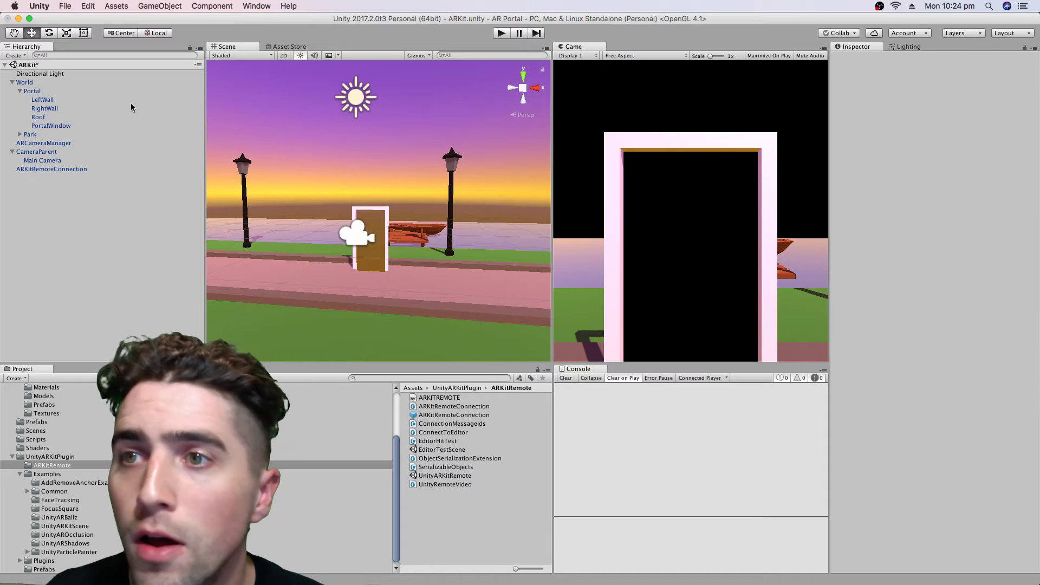
# - Set Clear Flags to Skybox on the Main Camera under CameraParent
pyautogui.click(61, 160)
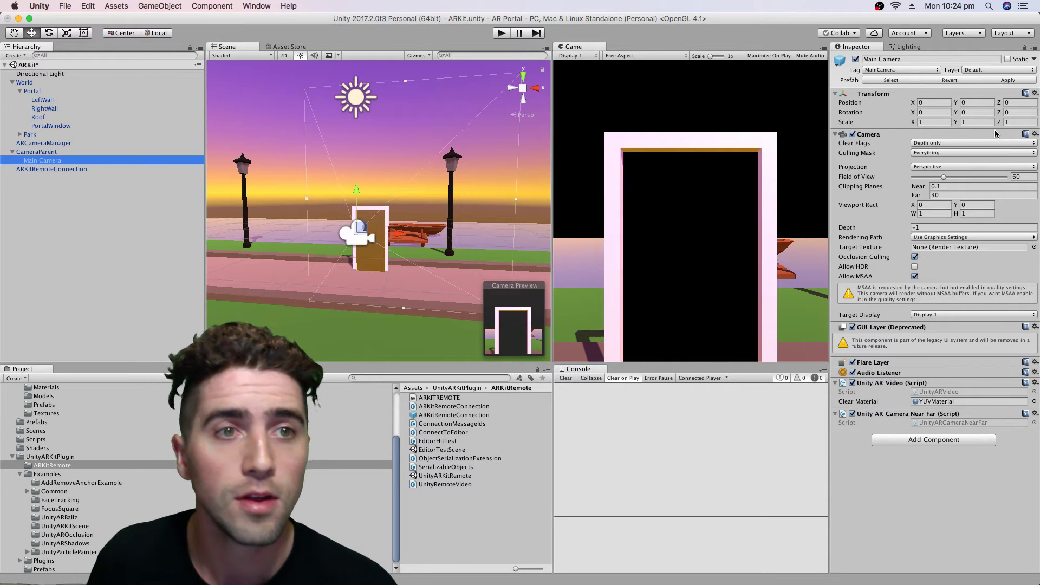
pyautogui.click(942, 142)
pyautogui.click(942, 123)
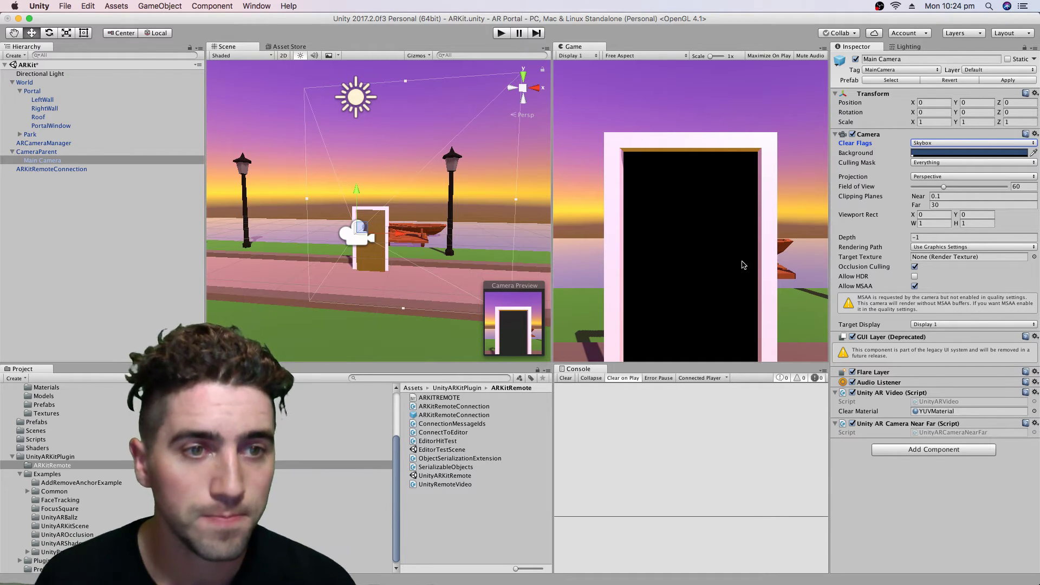
# - Add a kinematic Rigidbody to the camera with Use Gravity turned off
pyautogui.click(961, 449)
pyautogui.press('BackSpace')
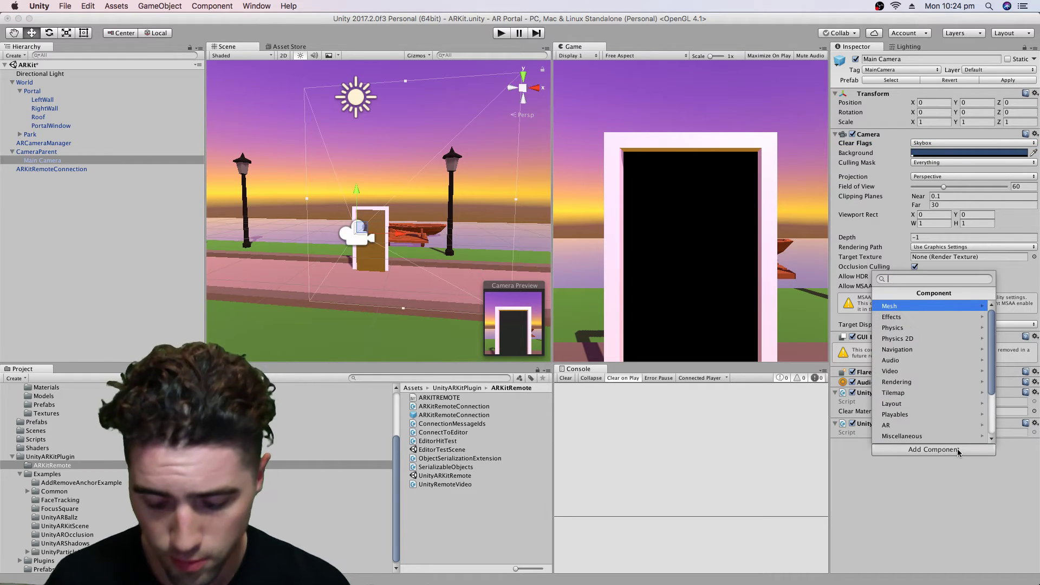
pyautogui.write('rigid')
pyautogui.press('Return')
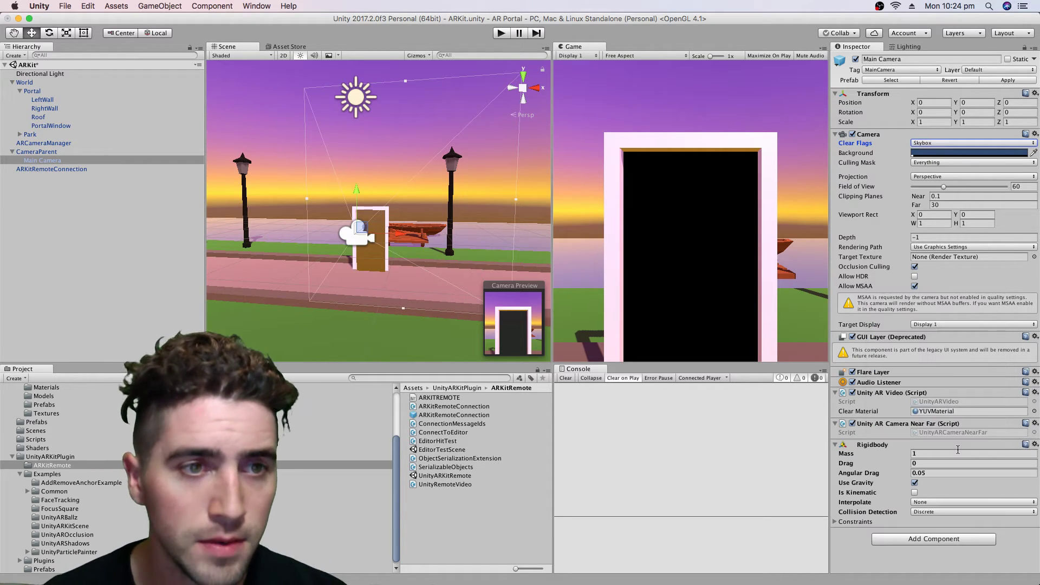
pyautogui.click(914, 483)
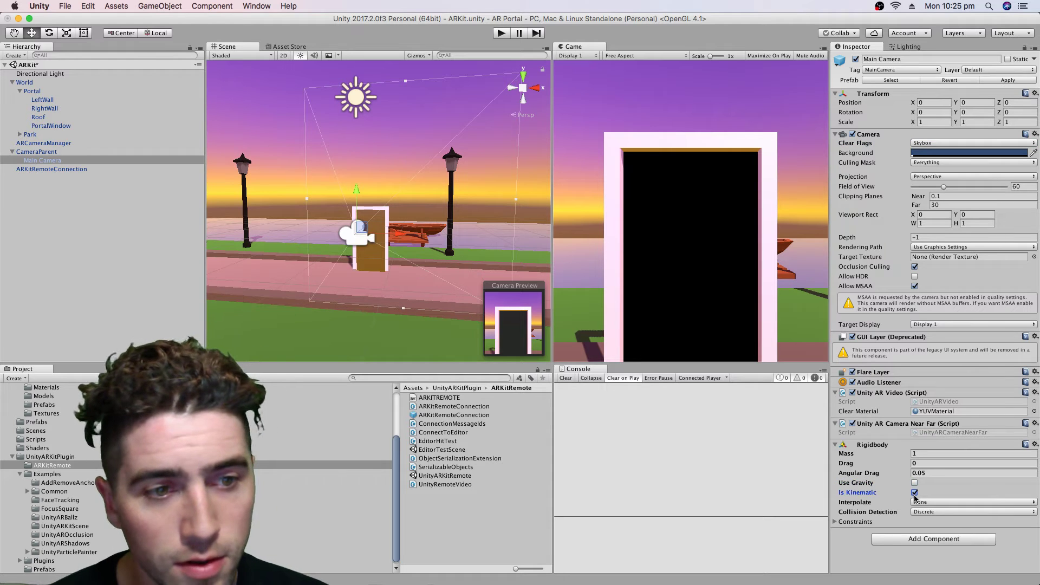
# - Add a Box Collider to the camera as a trigger with size 0.01
pyautogui.click(919, 539)
pyautogui.write('box')
pyautogui.press('Return')
pyautogui.scroll(-2, 952, 475)
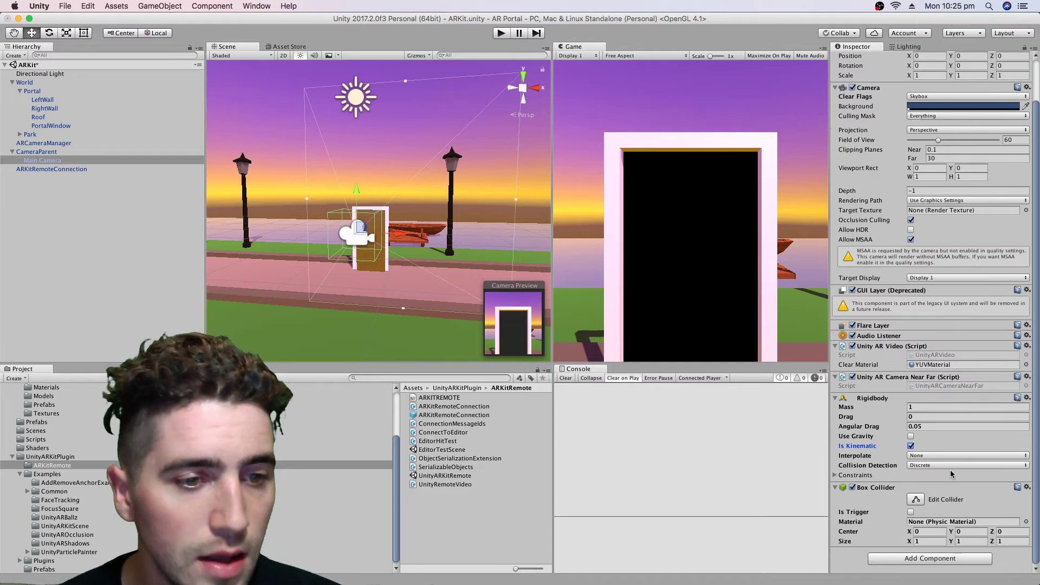
pyautogui.click(911, 512)
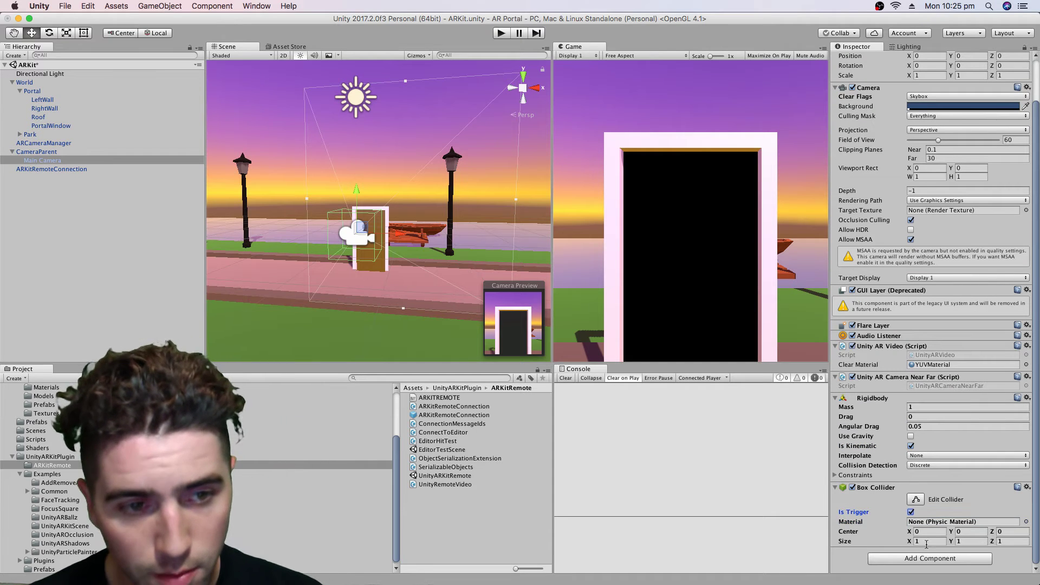
pyautogui.write('0')
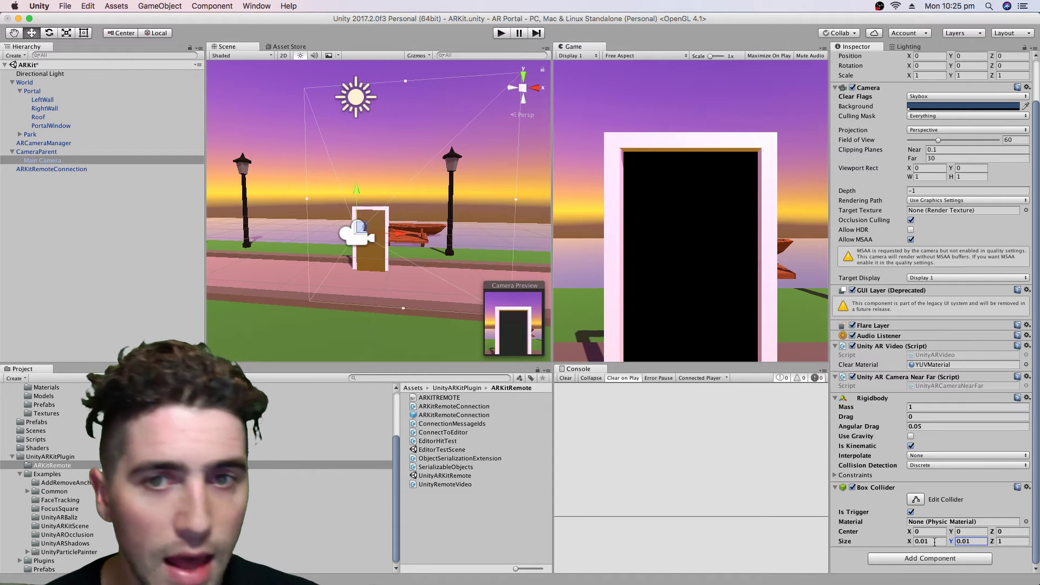
pyautogui.scroll(10, 379, 233)
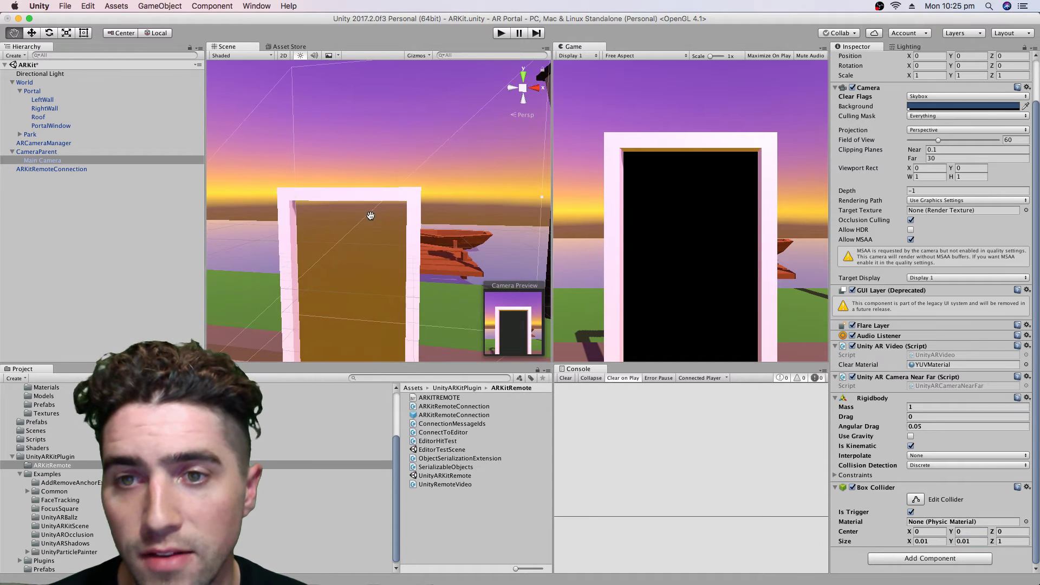
pyautogui.scroll(5, 369, 238)
pyautogui.scroll(-5, 366, 244)
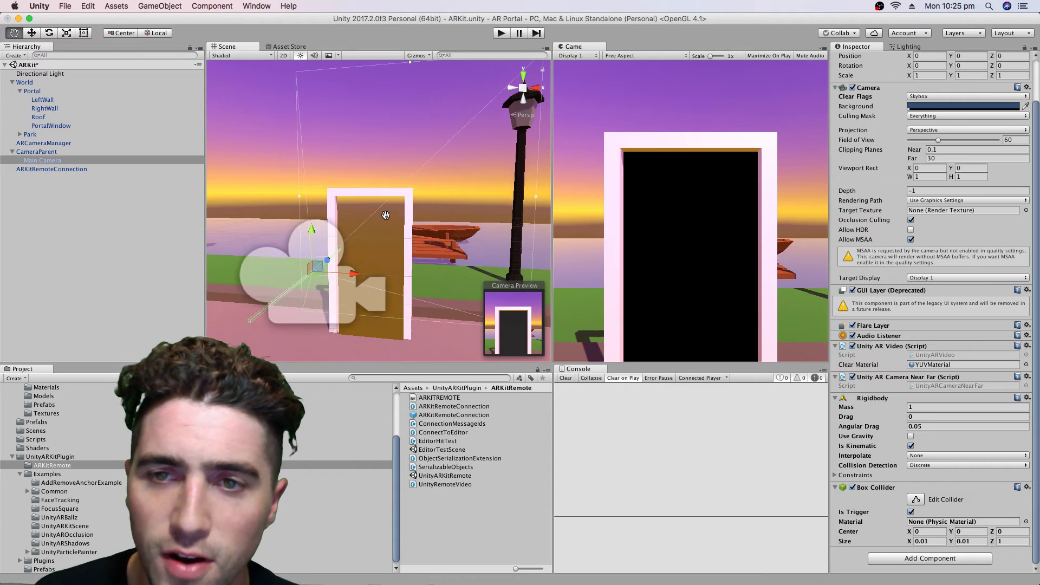
# - Set the camera's near clipping plane to 0.01, then select CameraParent
pyautogui.keyDown('alt'); pyautogui.moveTo(362, 247); pyautogui.dragTo(297, 275); pyautogui.keyUp('alt')
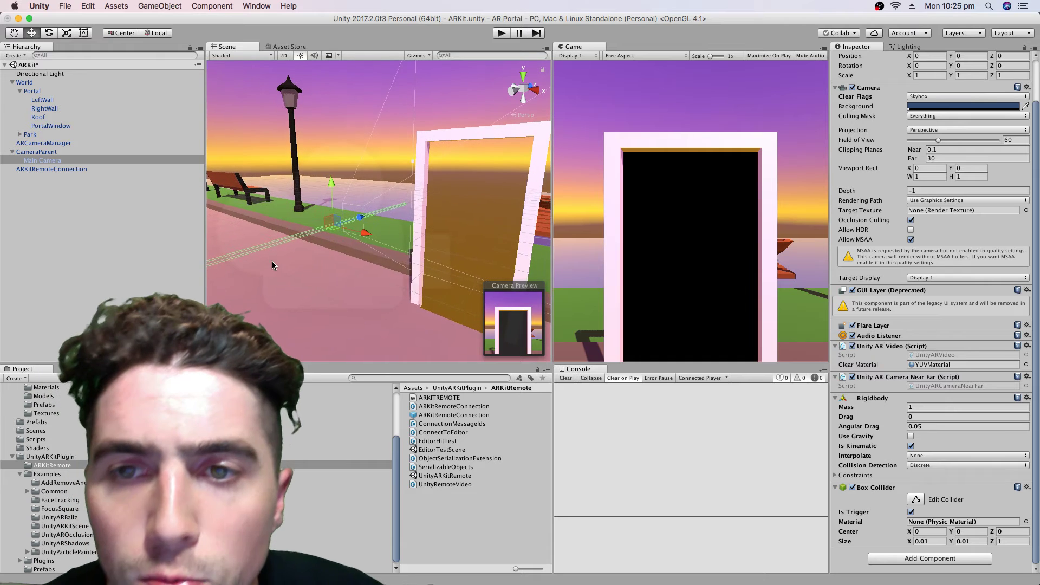
pyautogui.keyDown('alt'); pyautogui.moveTo(347, 248); pyautogui.dragTo(373, 244); pyautogui.keyUp('alt')
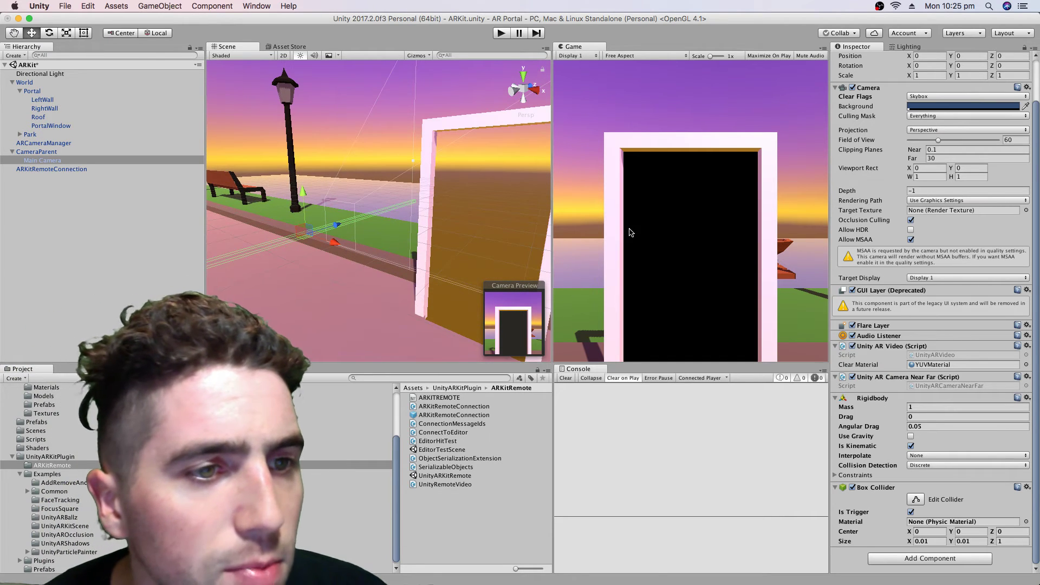
pyautogui.click(944, 149)
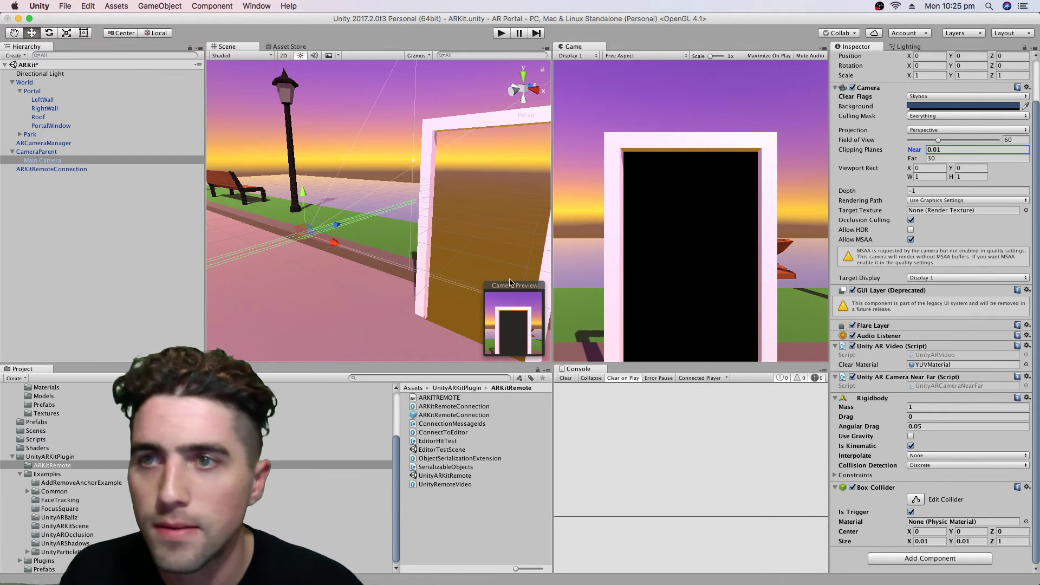
pyautogui.click(69, 160)
pyautogui.click(64, 153)
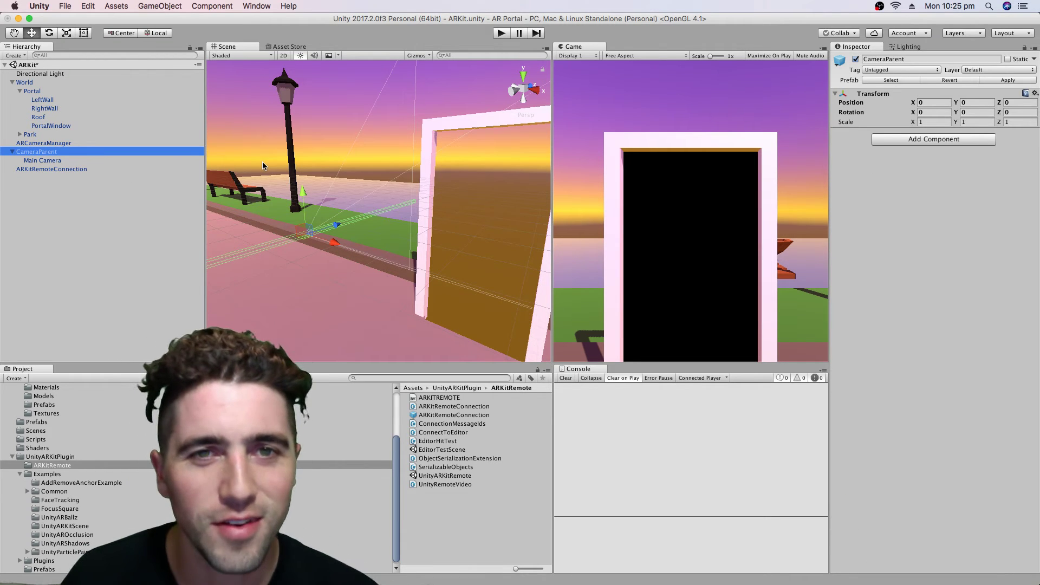
# - Frame the Portal and drag it along Z toward the camera to Z 0.352
pyautogui.click(732, 106)
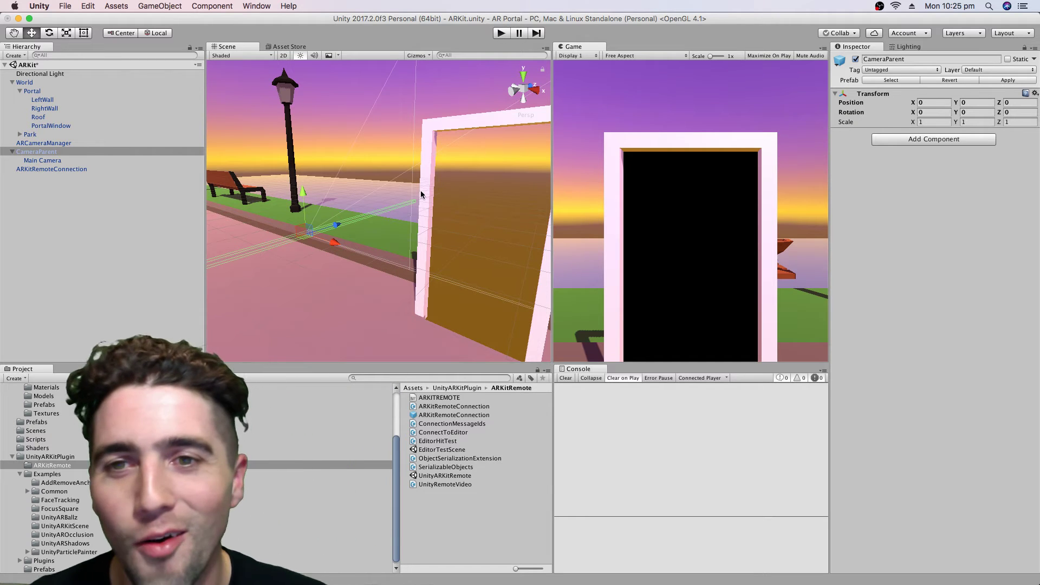
pyautogui.press('f')
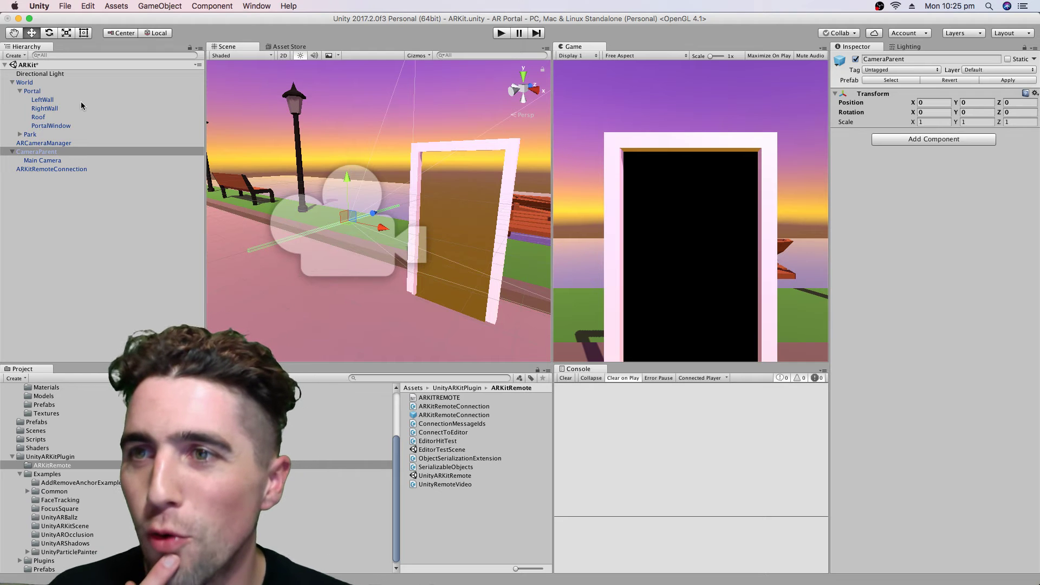
pyautogui.click(33, 91)
pyautogui.press('f')
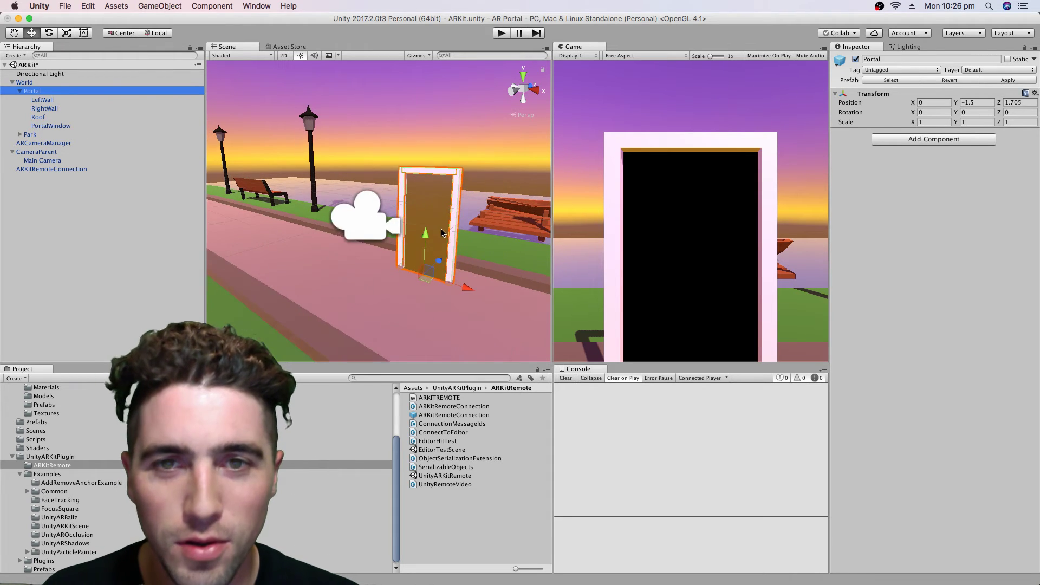
pyautogui.moveTo(428, 269); pyautogui.dragTo(404, 297)
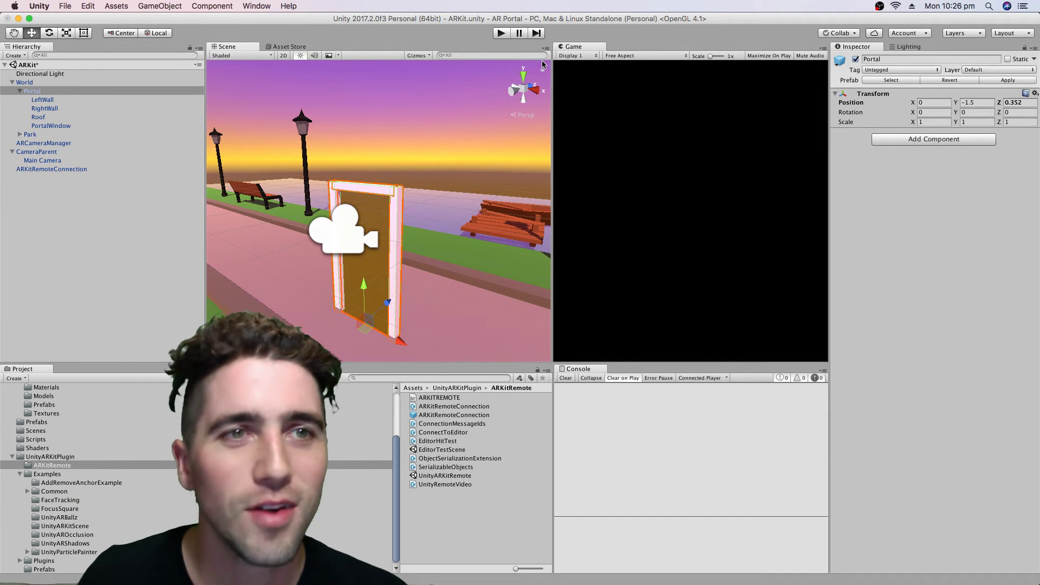
# - Enter Play mode and connect to the iPad Pro running ARKit Remote
pyautogui.click(500, 34)
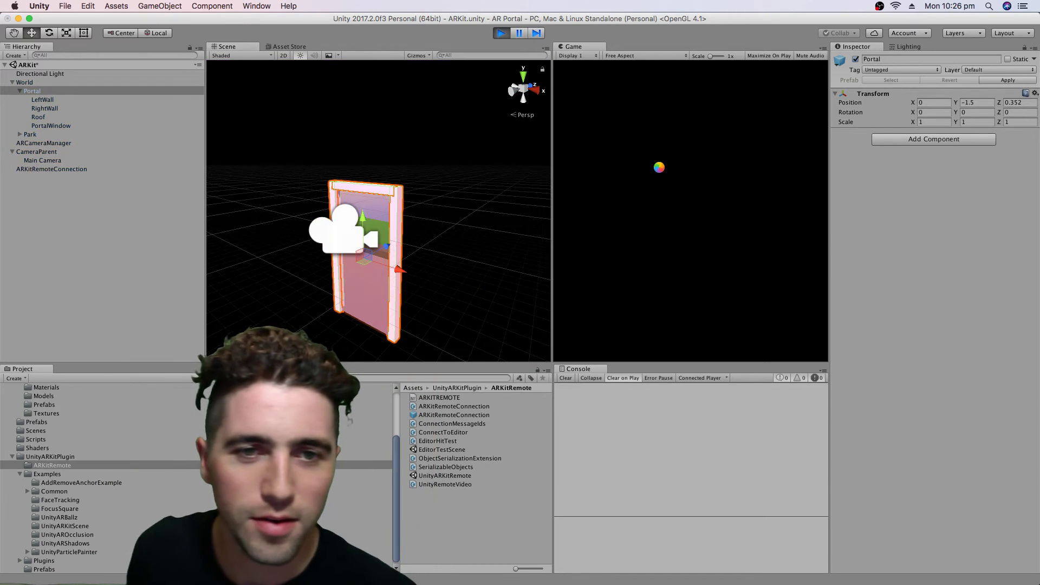
pyautogui.click(703, 378)
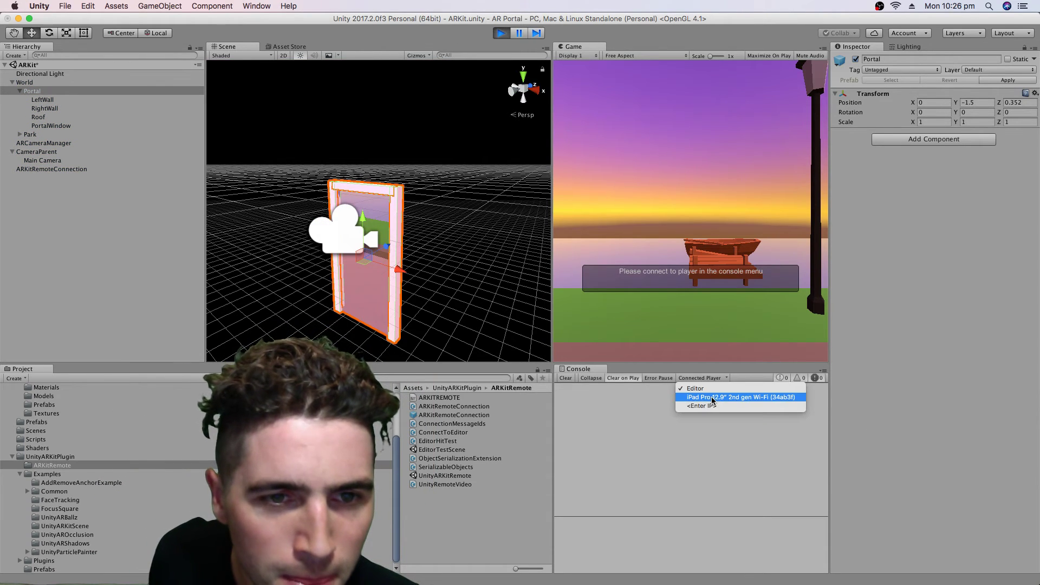
pyautogui.click(711, 397)
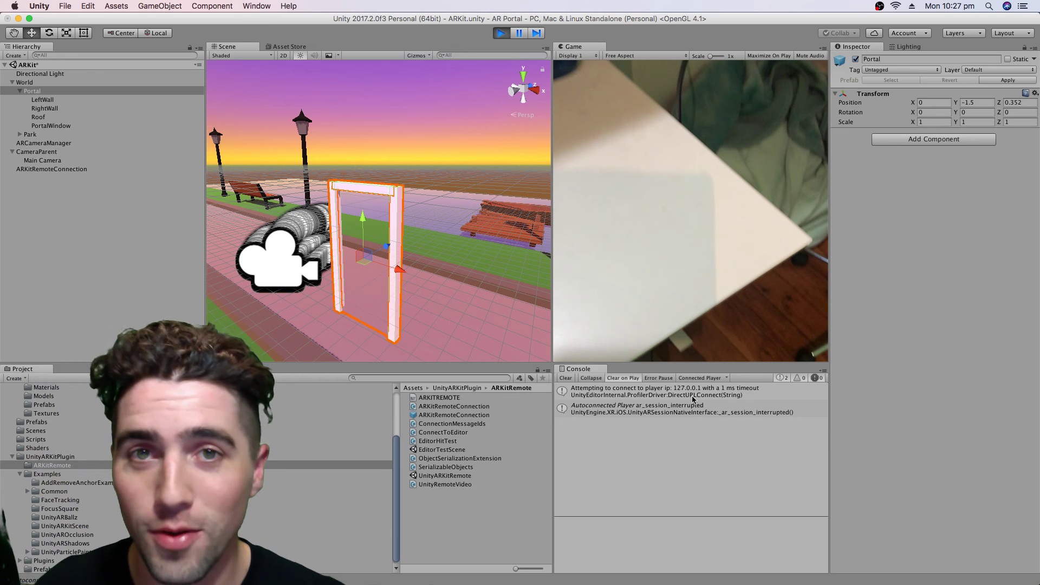
# - Exit Play mode and bring the portal back into view in the Scene view
pyautogui.click(501, 34)
pyautogui.moveTo(379, 179); pyautogui.dragTo(352, 187, button='middle')
pyautogui.scroll(5, 351, 187)
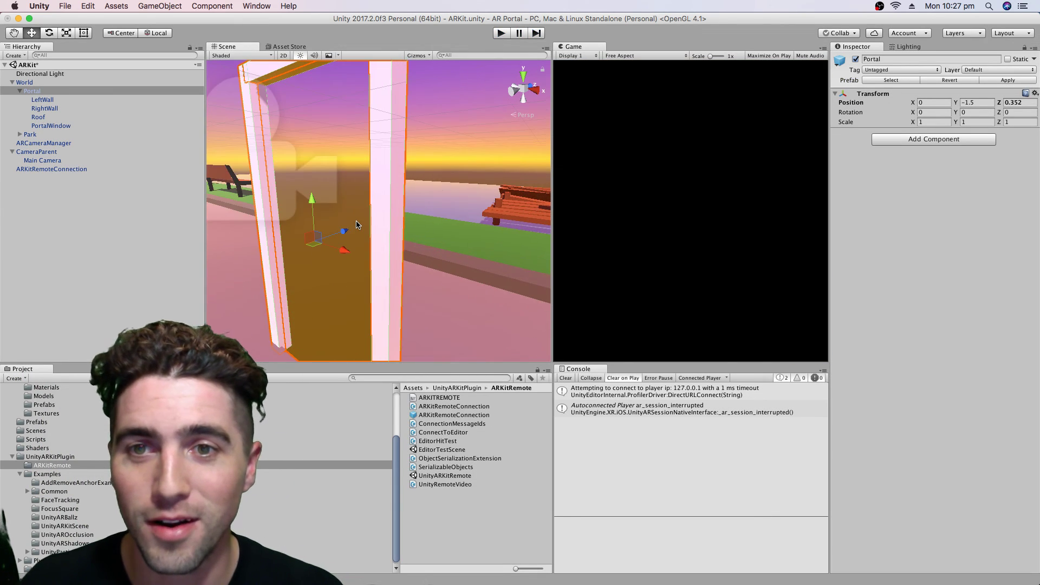
pyautogui.scroll(-2, 375, 272)
pyautogui.moveTo(375, 271); pyautogui.dragTo(379, 247, button='middle')
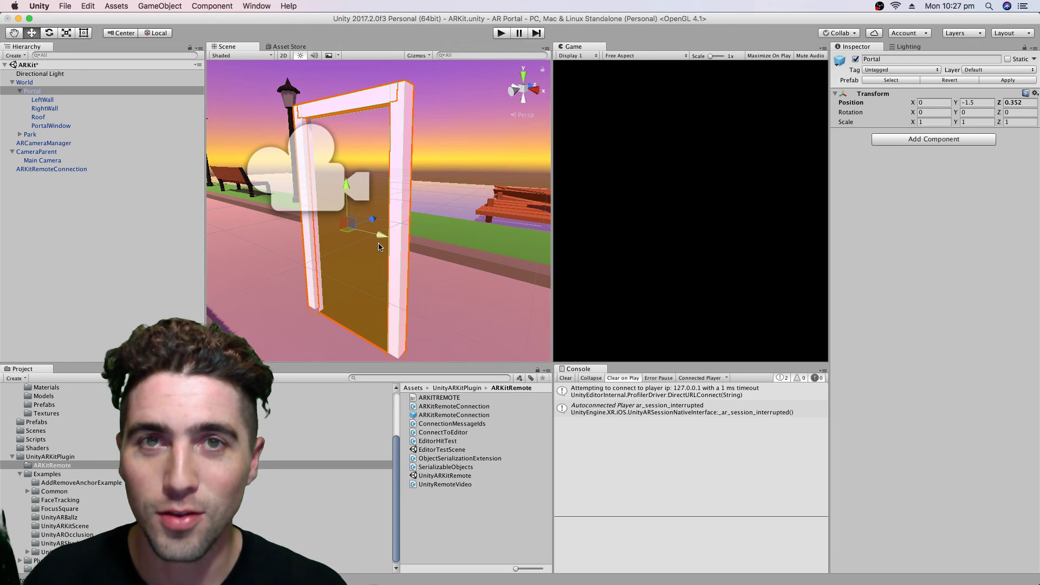